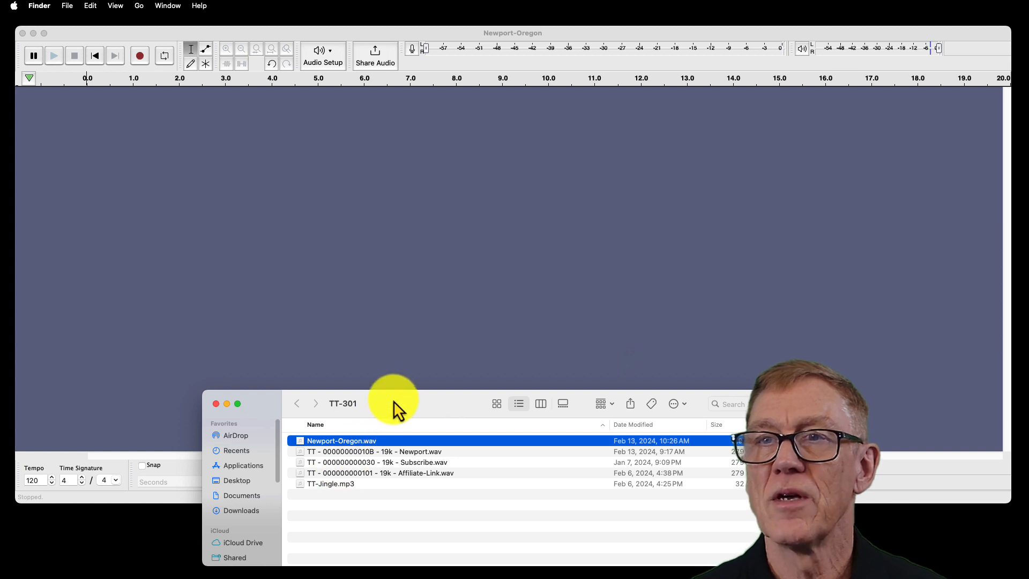
Import Newport-Oregon.wav from the TT-301 folder as the first audio track and play it back.
{"action": "left_click_drag", "start_coordinate": [393, 402], "coordinate": [400, 407]}
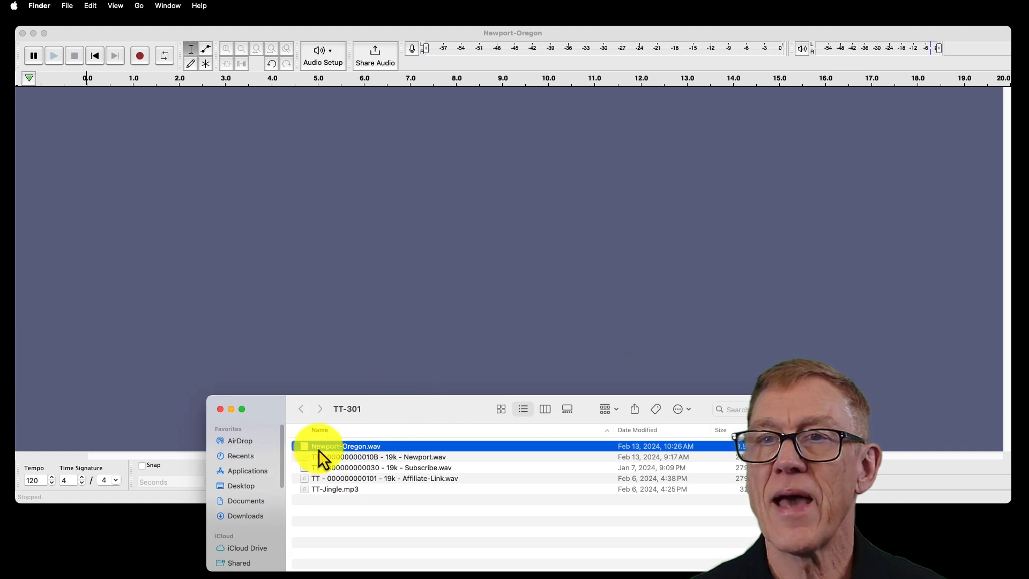
{"action": "left_click_drag", "start_coordinate": [319, 448], "coordinate": [197, 181]}
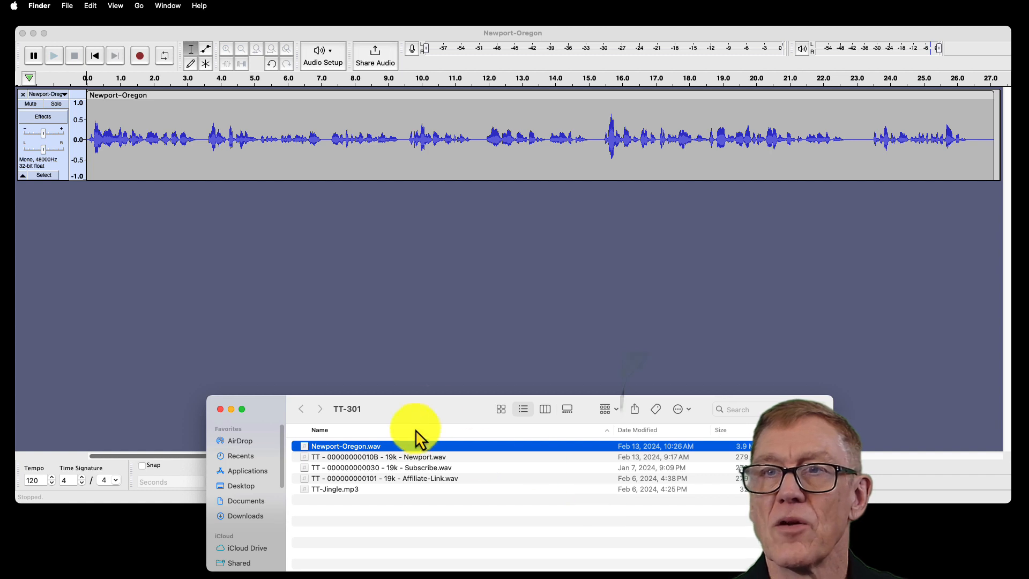
{"action": "left_click_drag", "start_coordinate": [439, 409], "coordinate": [439, 477]}
{"action": "left_click", "coordinate": [55, 59]}
{"action": "left_click", "coordinate": [55, 59]}
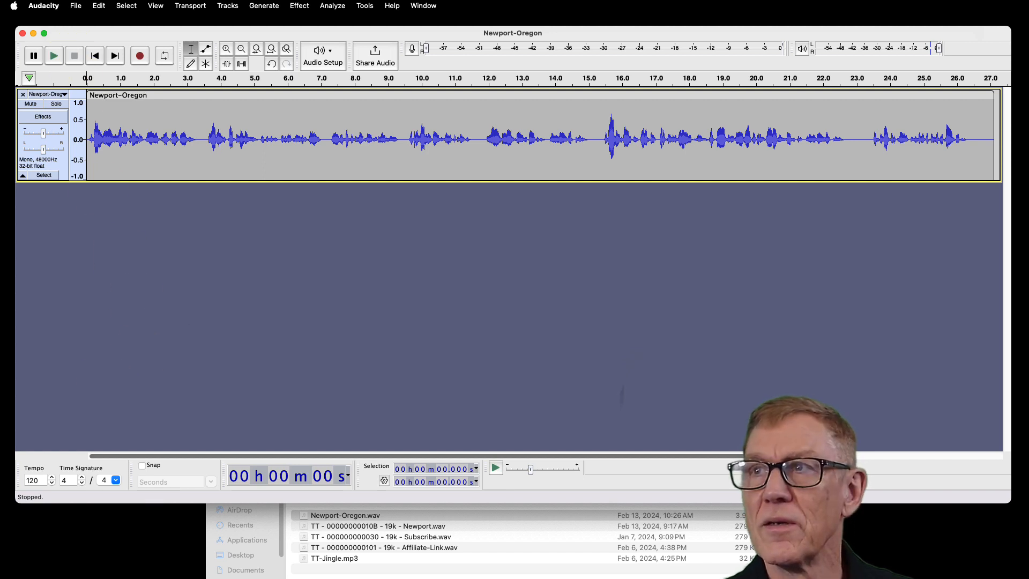
Switch to the TT-301 folder in Finder and look over the three 19k TT tone files and TT-Jingle.mp3.
{"action": "left_click", "coordinate": [289, 512]}
{"action": "left_click_drag", "start_coordinate": [267, 472], "coordinate": [266, 453]}
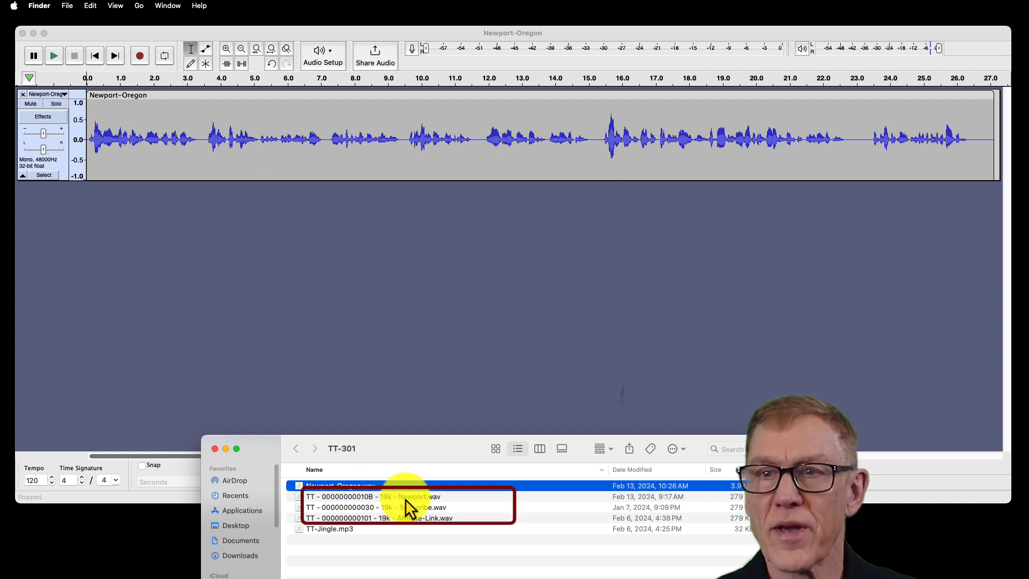
{"action": "left_click", "coordinate": [384, 520]}
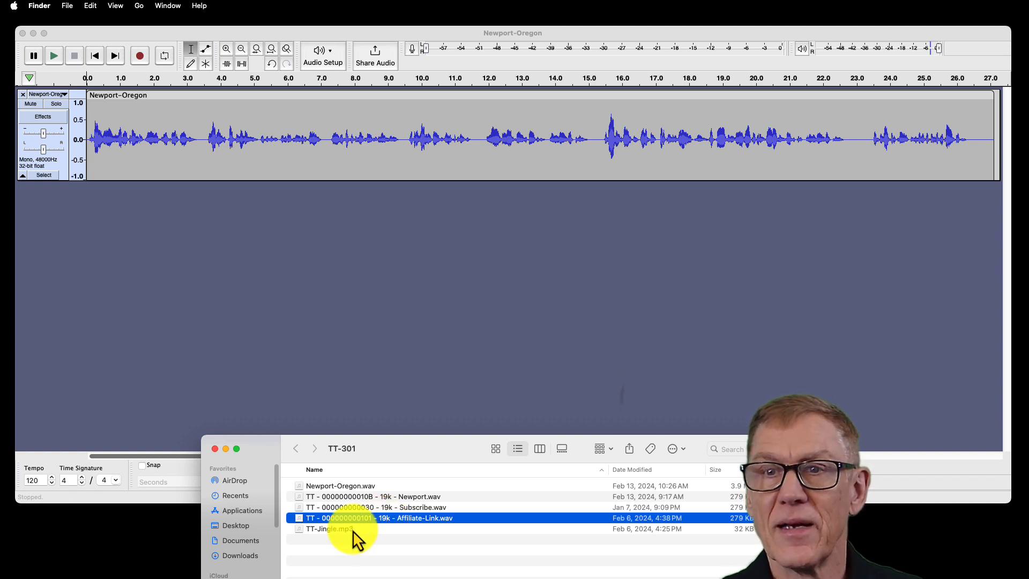
{"action": "left_click", "coordinate": [332, 529]}
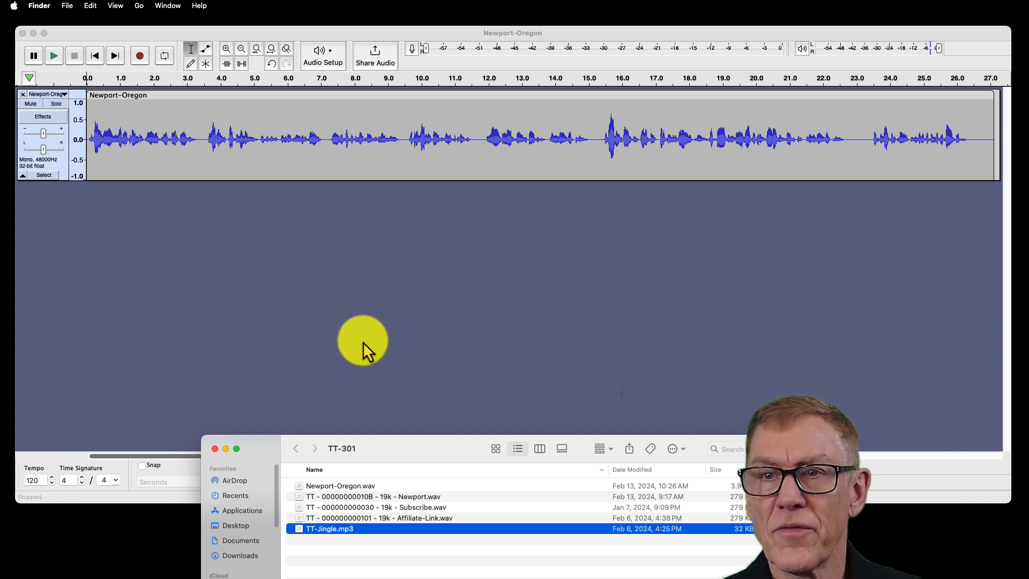
Import the 19k Newport.wav tone as a second track with its clip starting at about 0.3 s, and preview the mix.
{"action": "left_click", "coordinate": [345, 498]}
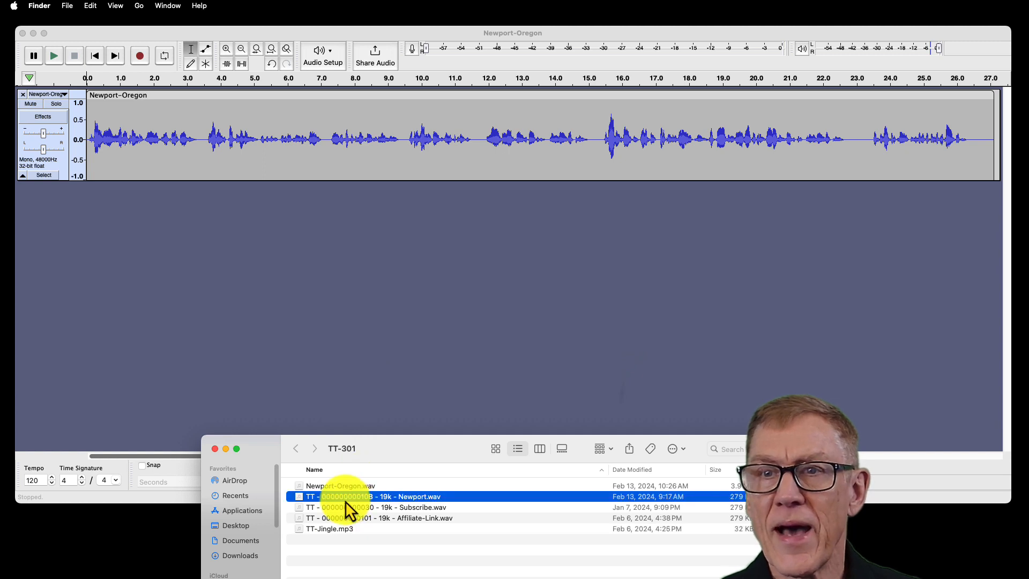
{"action": "left_click_drag", "start_coordinate": [345, 498], "coordinate": [178, 223]}
{"action": "left_click_drag", "start_coordinate": [120, 191], "coordinate": [129, 190]}
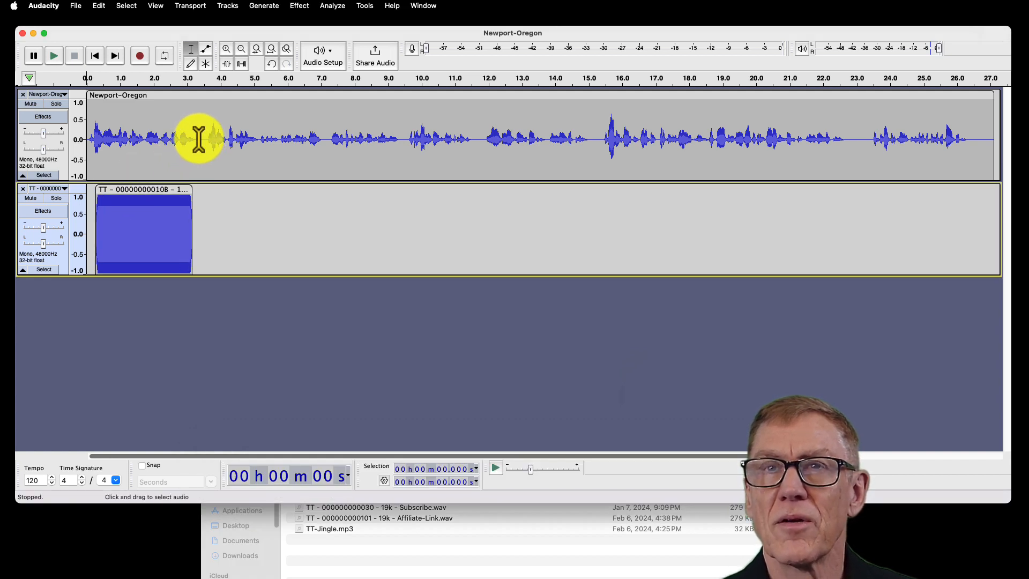
{"action": "left_click", "coordinate": [54, 56]}
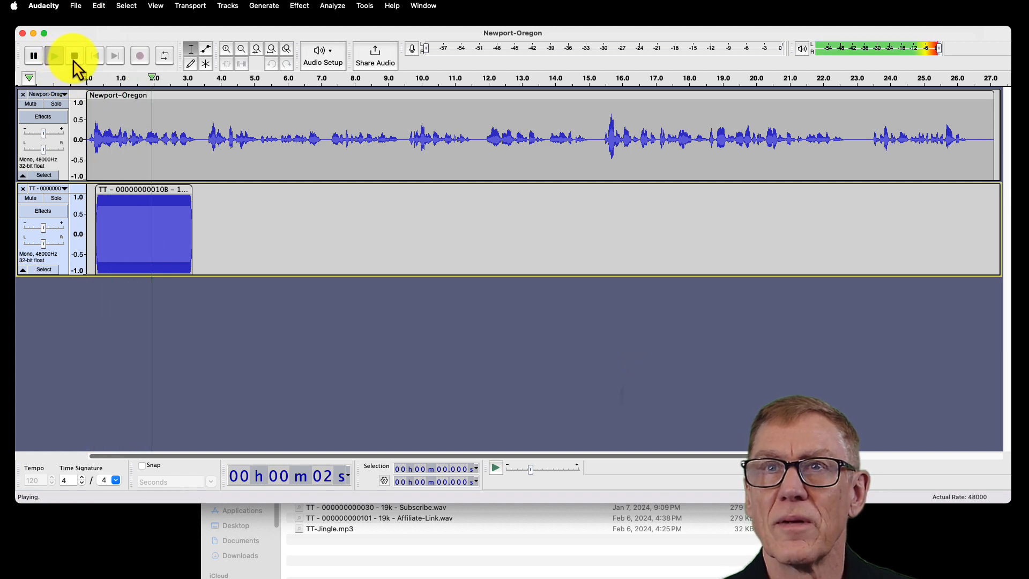
{"action": "left_click", "coordinate": [75, 58]}
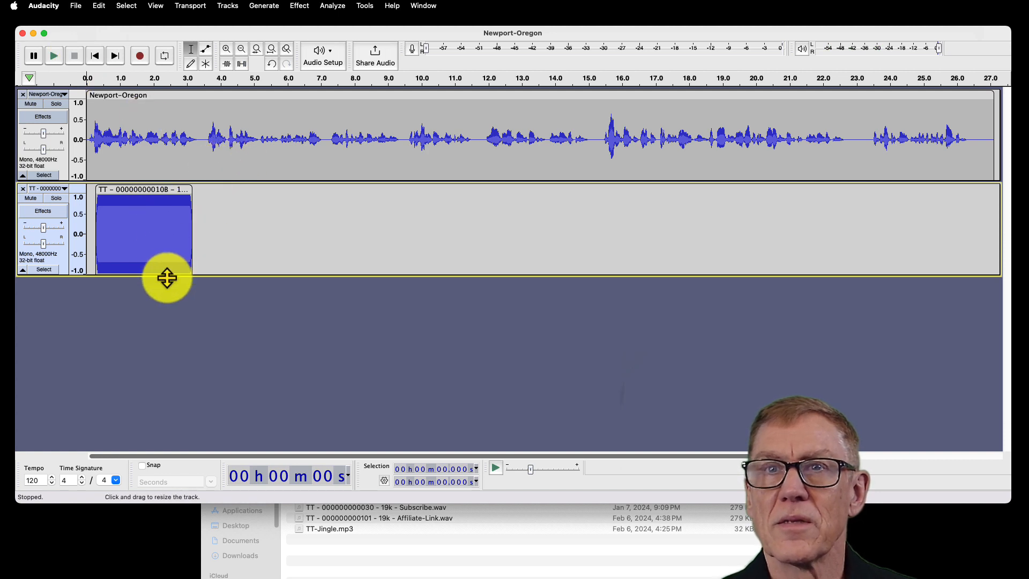
Import the 19k Affiliate-Link.wav tone and move its clip onto the existing tone track at about 12.3 s.
{"action": "left_click", "coordinate": [374, 567]}
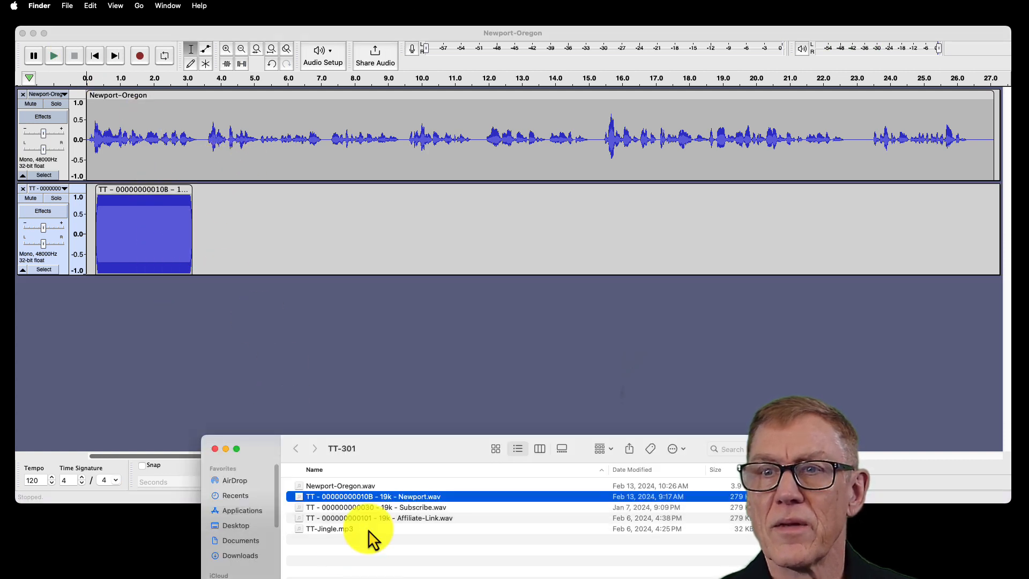
{"action": "left_click", "coordinate": [350, 518]}
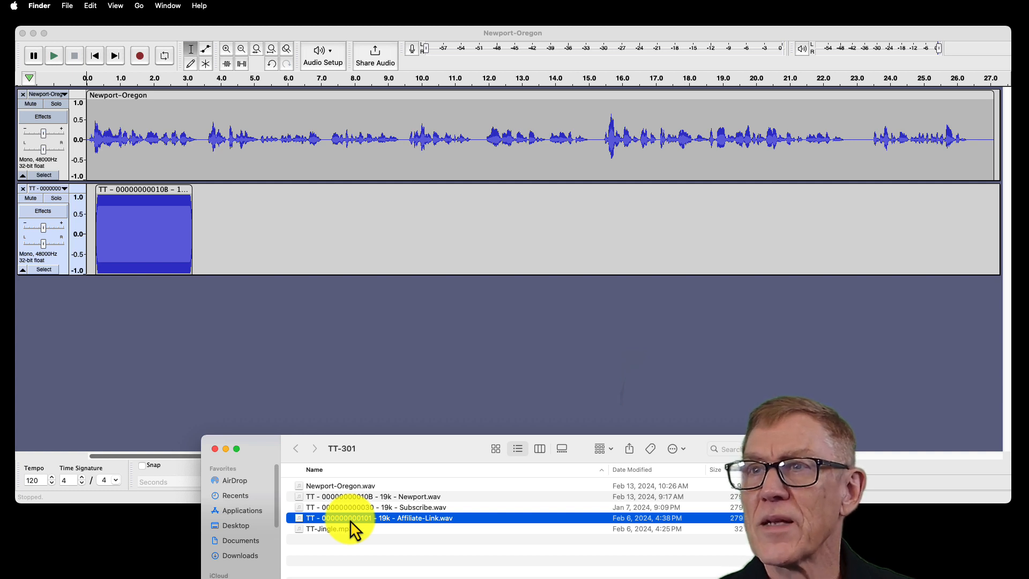
{"action": "left_click_drag", "start_coordinate": [456, 419], "coordinate": [540, 181]}
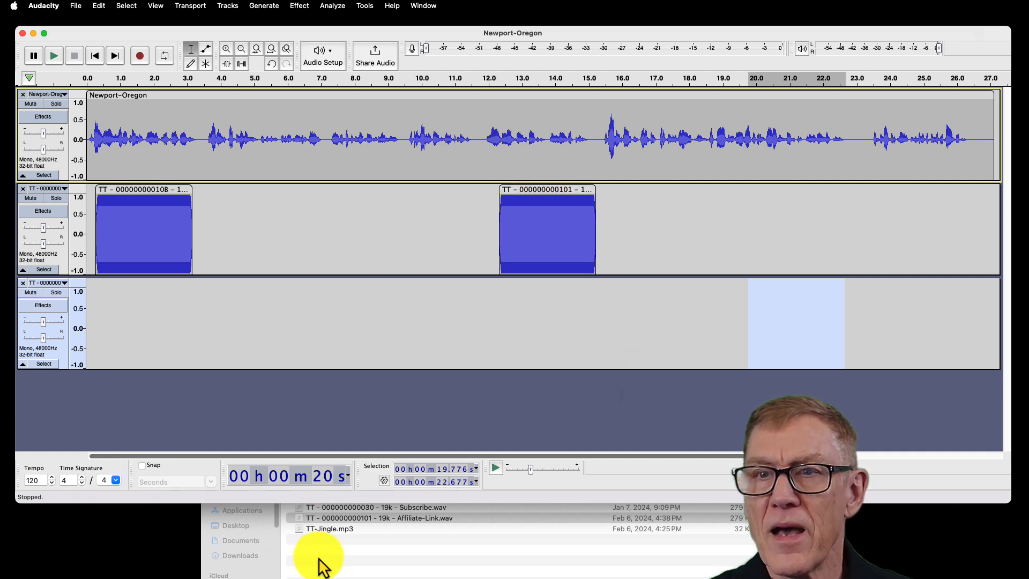
Import the 19k Subscribe.wav tone, move its clip onto the tone track at about 23.7 s, and remove the two empty tracks.
{"action": "left_click", "coordinate": [348, 519]}
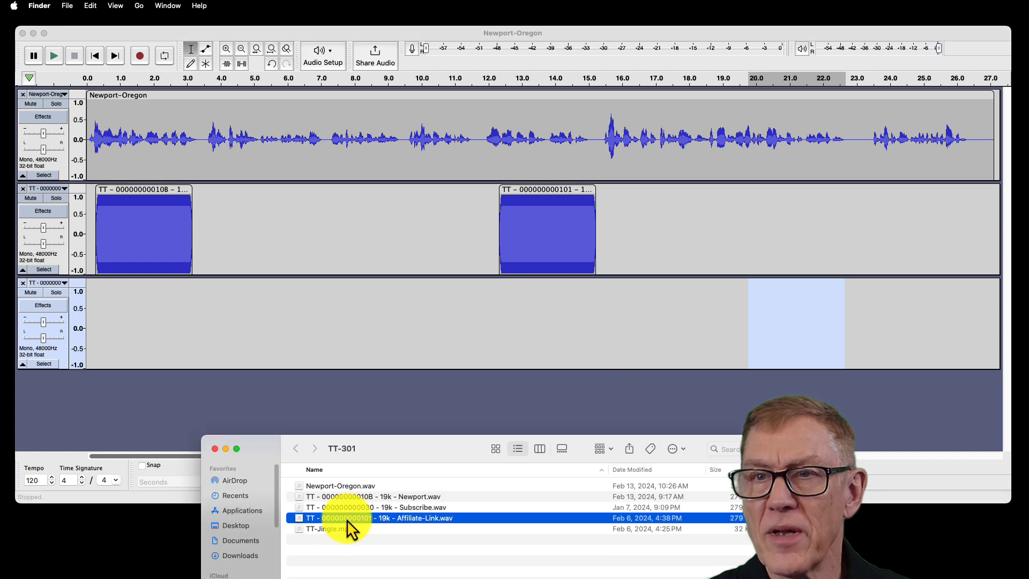
{"action": "left_click", "coordinate": [316, 508]}
{"action": "left_click_drag", "start_coordinate": [317, 510], "coordinate": [883, 329]}
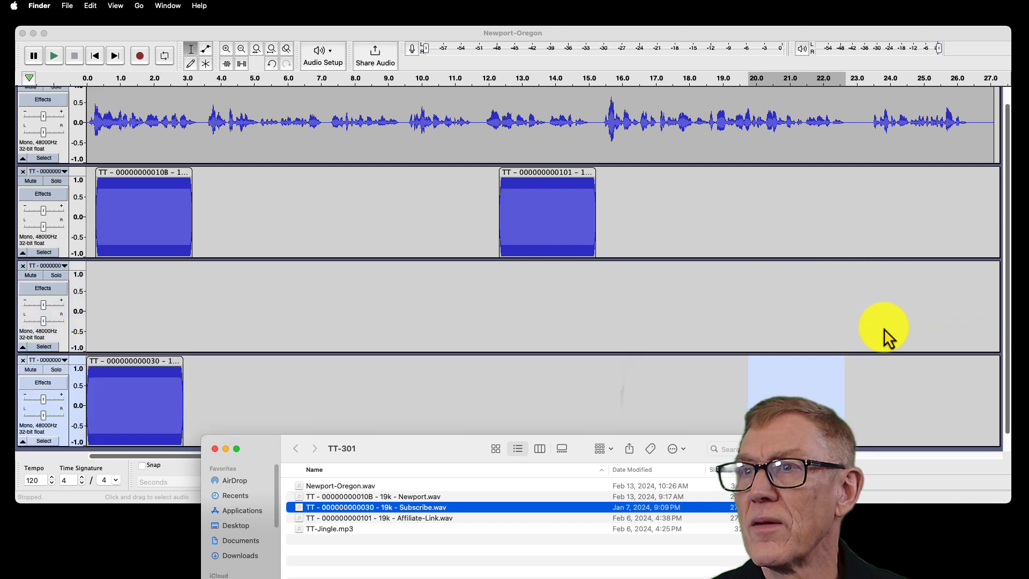
{"action": "left_click", "coordinate": [23, 266]}
{"action": "left_click_drag", "start_coordinate": [143, 268], "coordinate": [932, 188]}
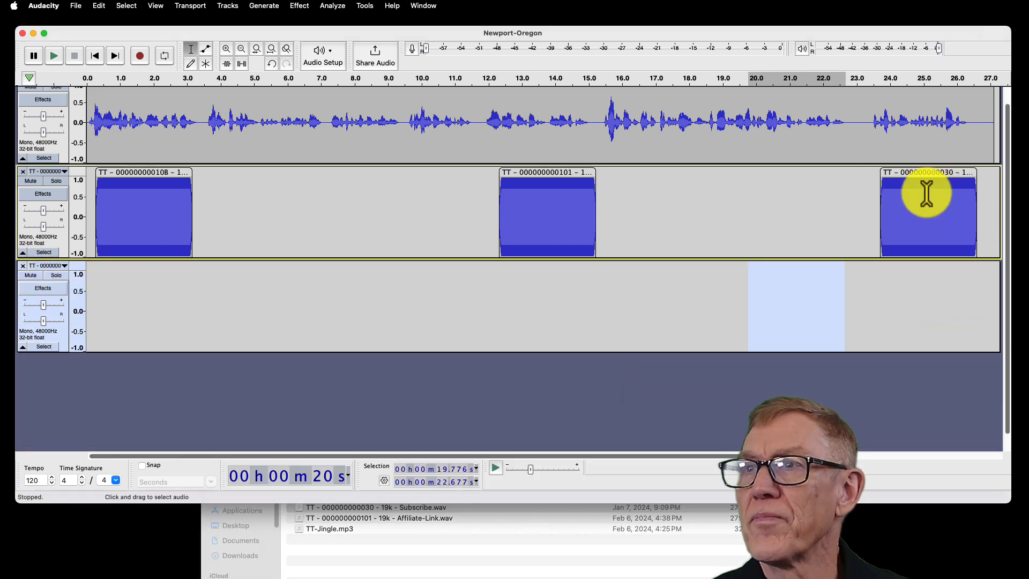
{"action": "left_click", "coordinate": [23, 266]}
Import TT-Jingle.mp3 as a third track and align its clip's end with the first tone's end, starting at about 2.1 s.
{"action": "left_click", "coordinate": [325, 549]}
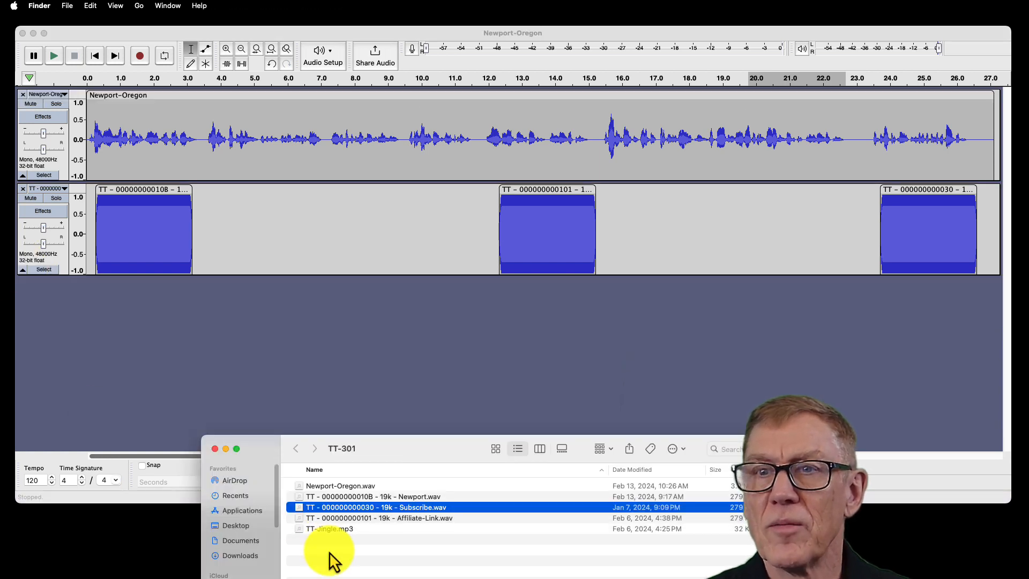
{"action": "left_click", "coordinate": [303, 531]}
{"action": "left_click_drag", "start_coordinate": [303, 531], "coordinate": [172, 288]}
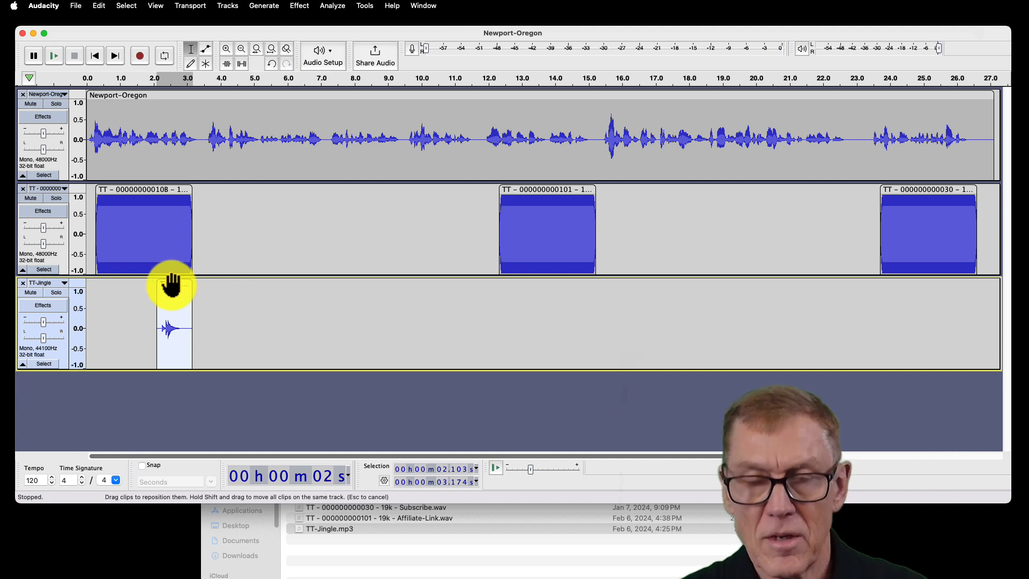
Paste two copies of the jingle clip on its track, starting at about 14.2 s and 25.5 s and ending with the second and third tones.
{"action": "left_click", "coordinate": [556, 310]}
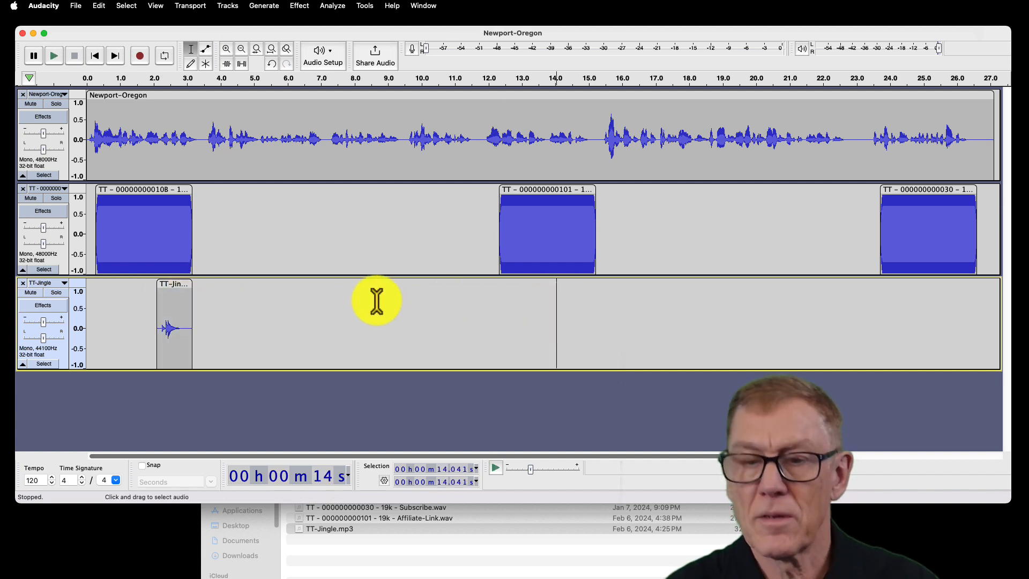
{"action": "key", "text": "super+v"}
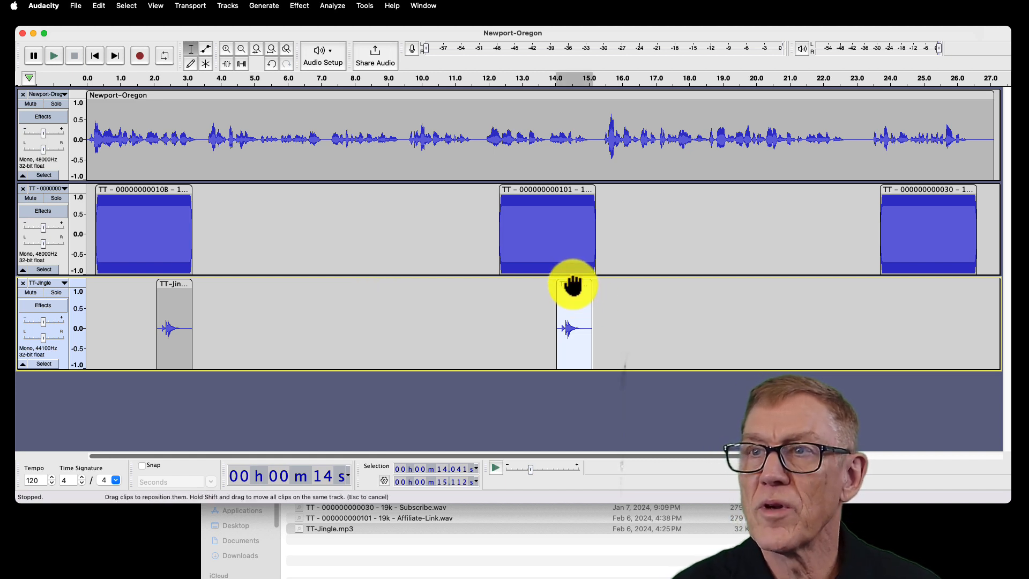
{"action": "left_click_drag", "start_coordinate": [573, 284], "coordinate": [578, 284]}
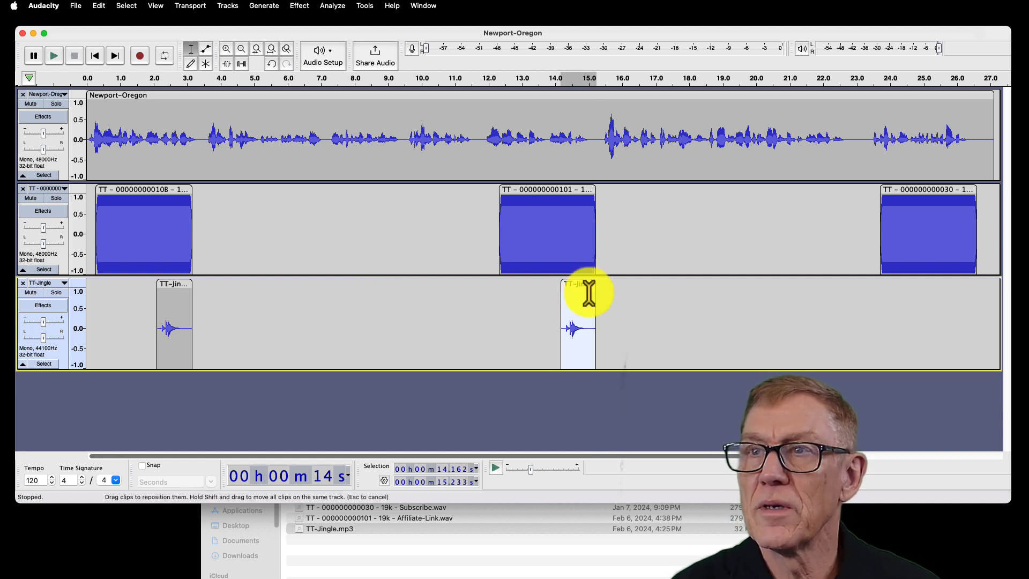
{"action": "left_click", "coordinate": [945, 303]}
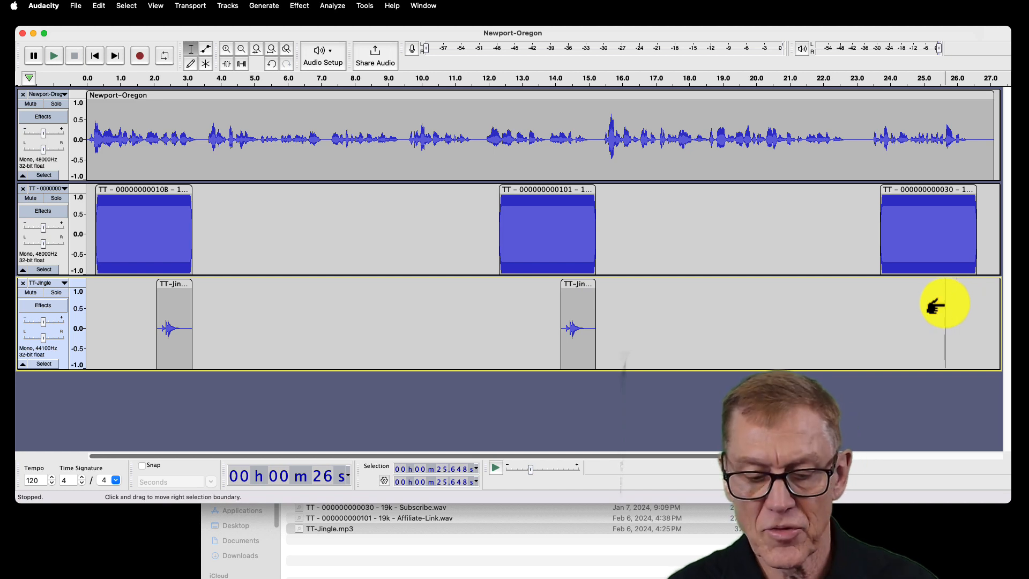
{"action": "key", "text": "super+v"}
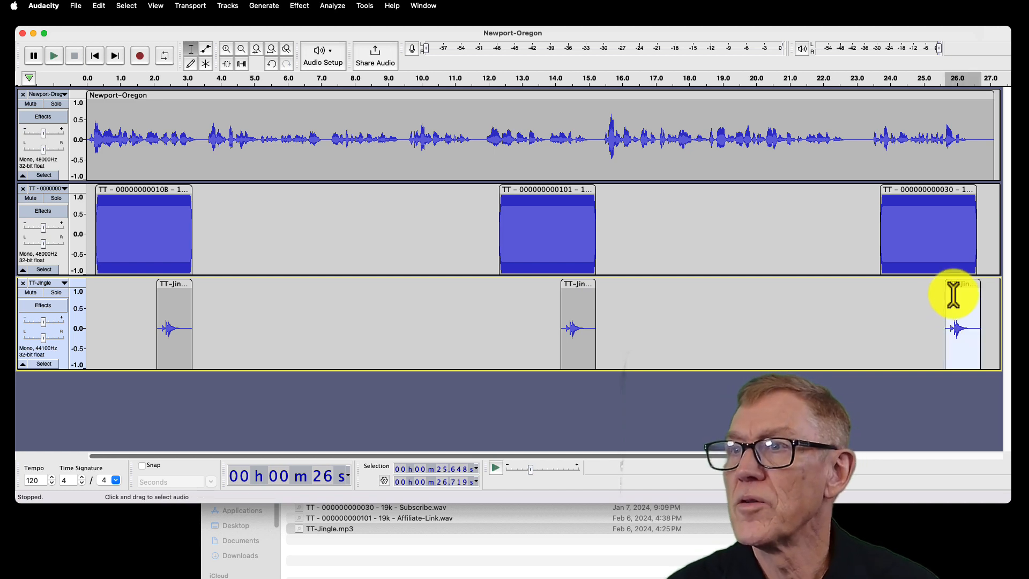
{"action": "left_click_drag", "start_coordinate": [958, 285], "coordinate": [953, 284]}
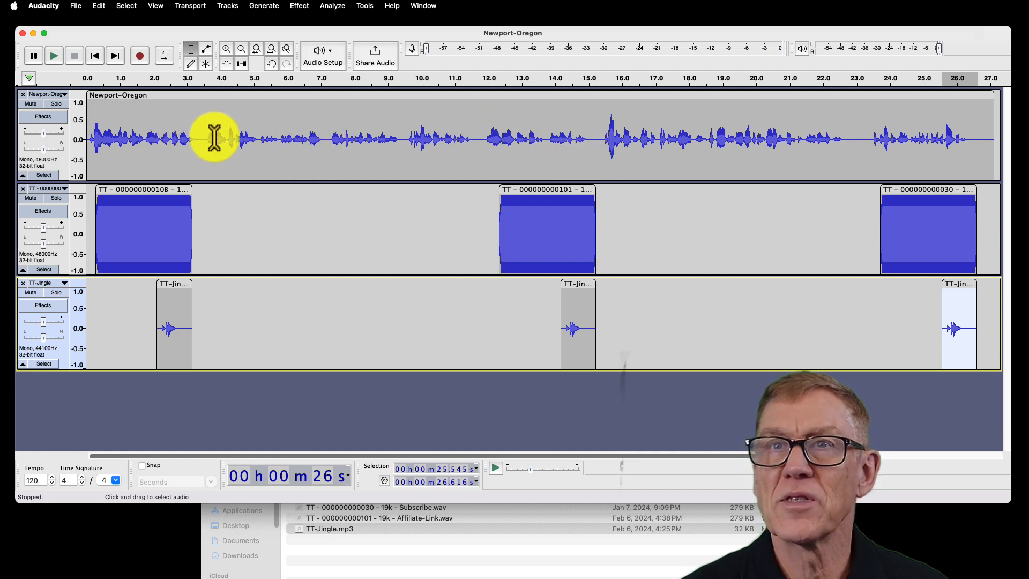
Shift the first jingle clip slightly later to start at about 2.4 s, so it ends just after the first tone.
{"action": "left_click", "coordinate": [169, 321]}
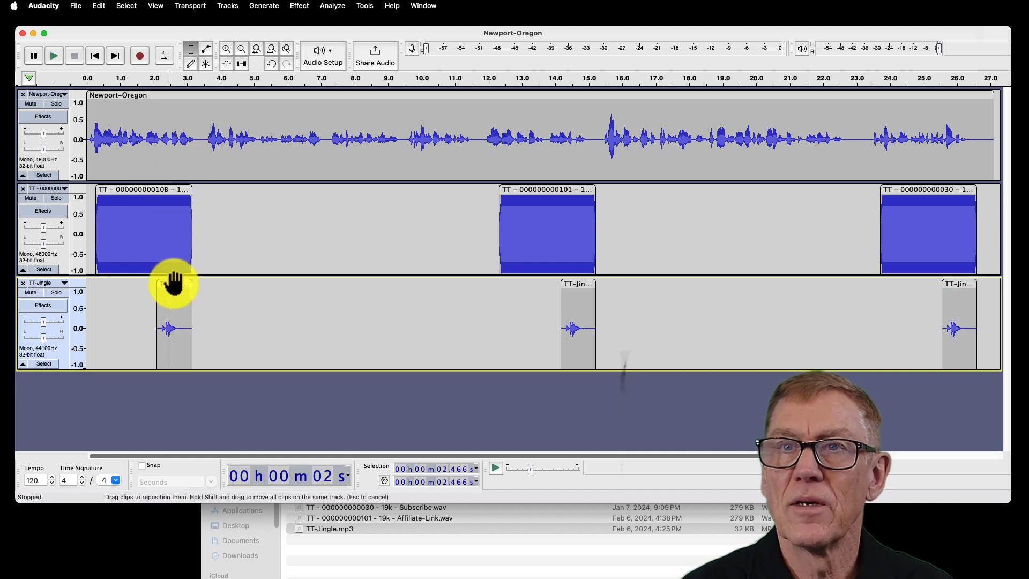
{"action": "left_click_drag", "start_coordinate": [175, 284], "coordinate": [185, 284]}
{"action": "left_click", "coordinate": [326, 348]}
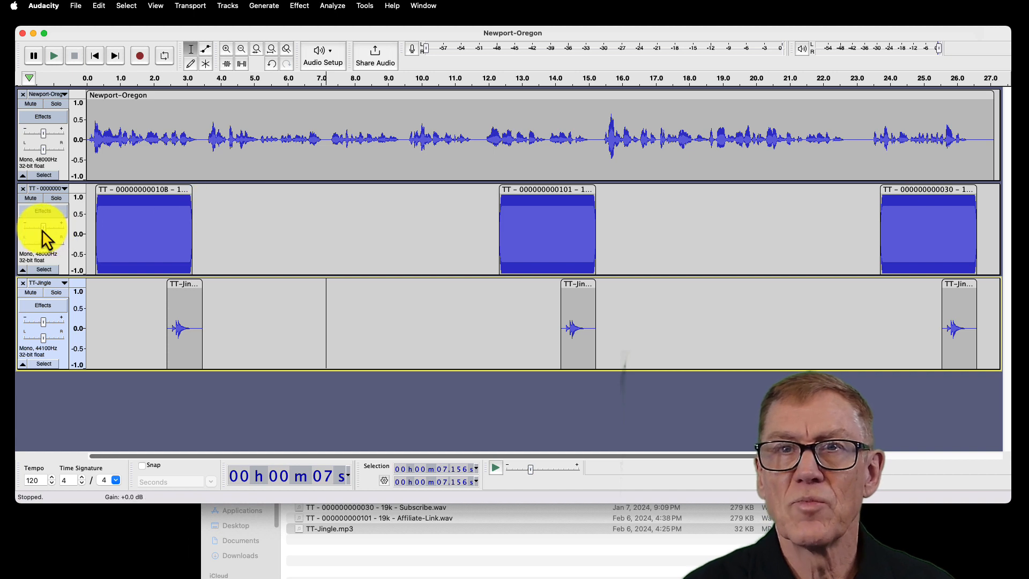
Set the tone track's gain to -12 dB, leaving the voice track's gain at 0 dB.
{"action": "mouse_move", "coordinate": [42, 231]}
{"action": "left_click_drag", "start_coordinate": [44, 230], "coordinate": [31, 239]}
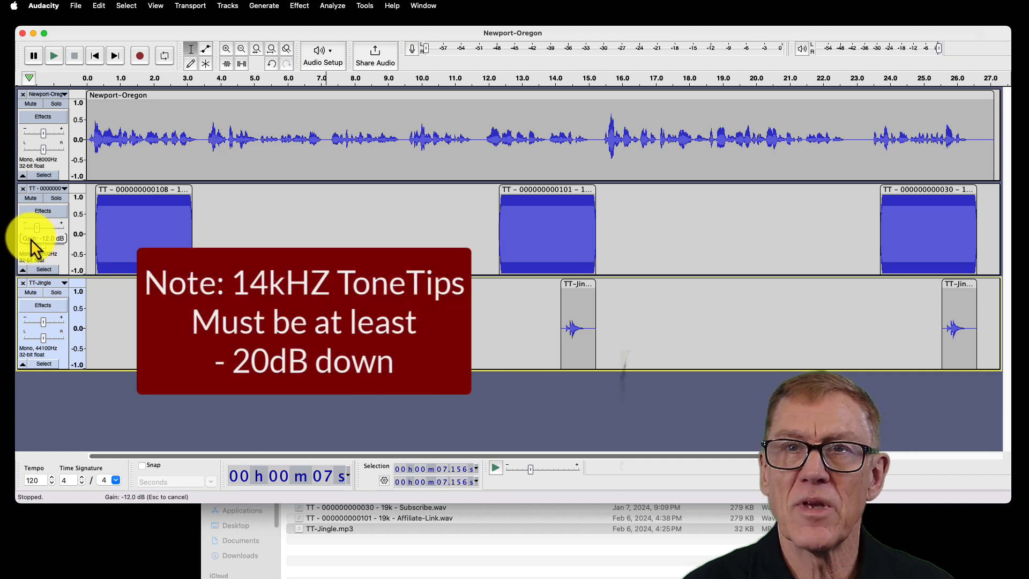
{"action": "left_click_drag", "start_coordinate": [31, 239], "coordinate": [30, 238]}
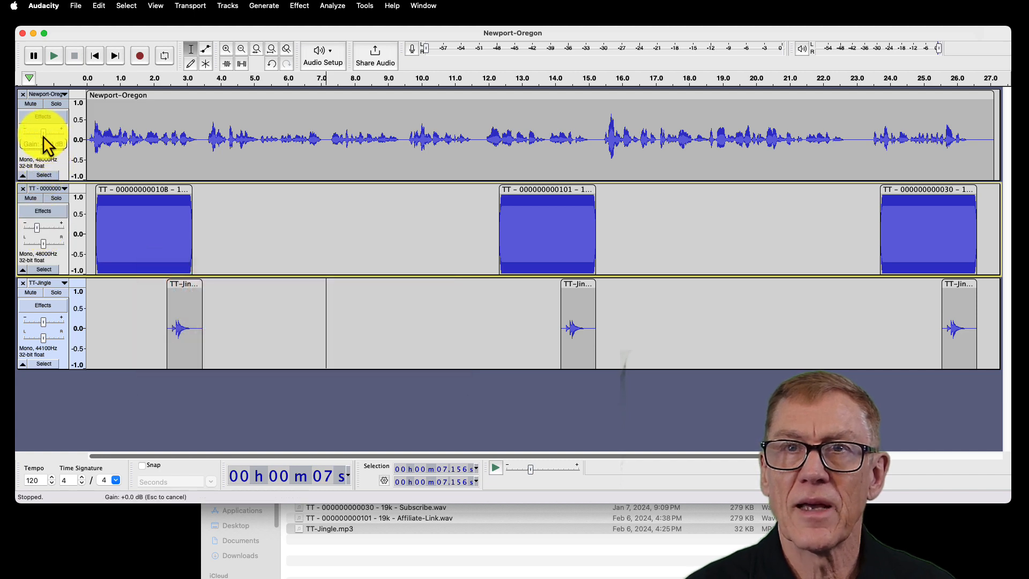
{"action": "left_click_drag", "start_coordinate": [43, 136], "coordinate": [43, 136]}
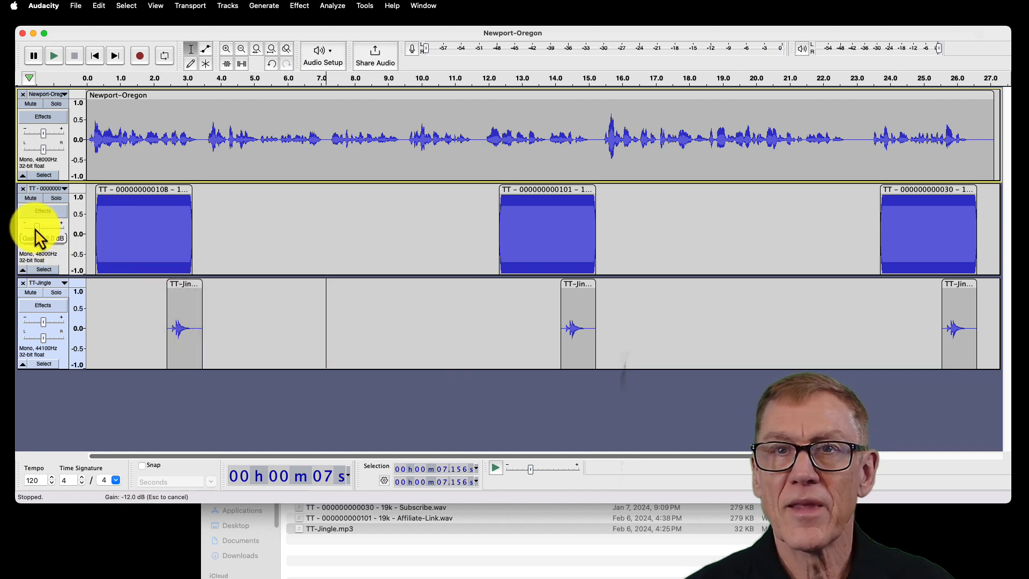
{"action": "left_click", "coordinate": [34, 229]}
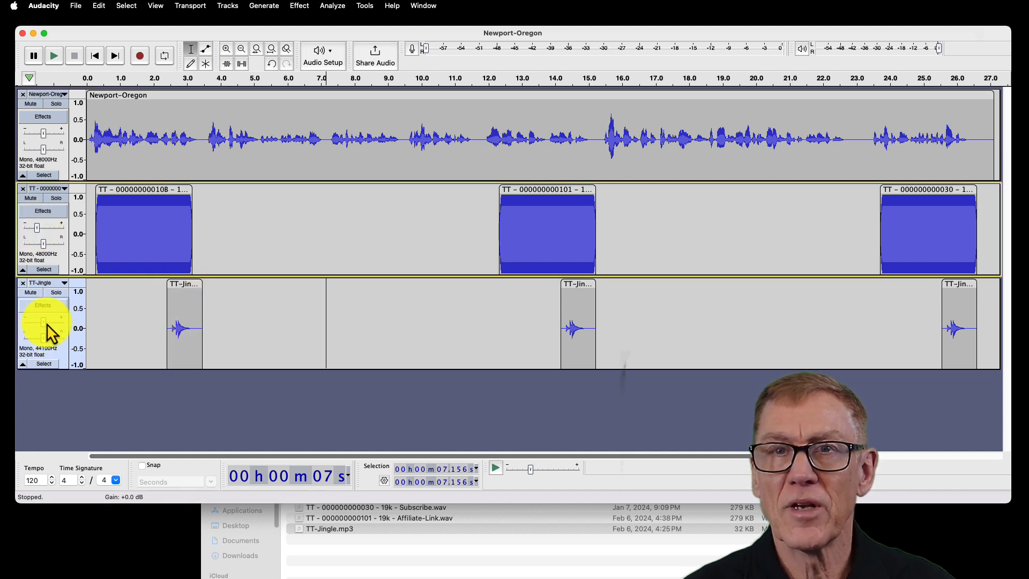
Lower the jingle track's gain to about -8 dB.
{"action": "left_click_drag", "start_coordinate": [44, 323], "coordinate": [40, 326]}
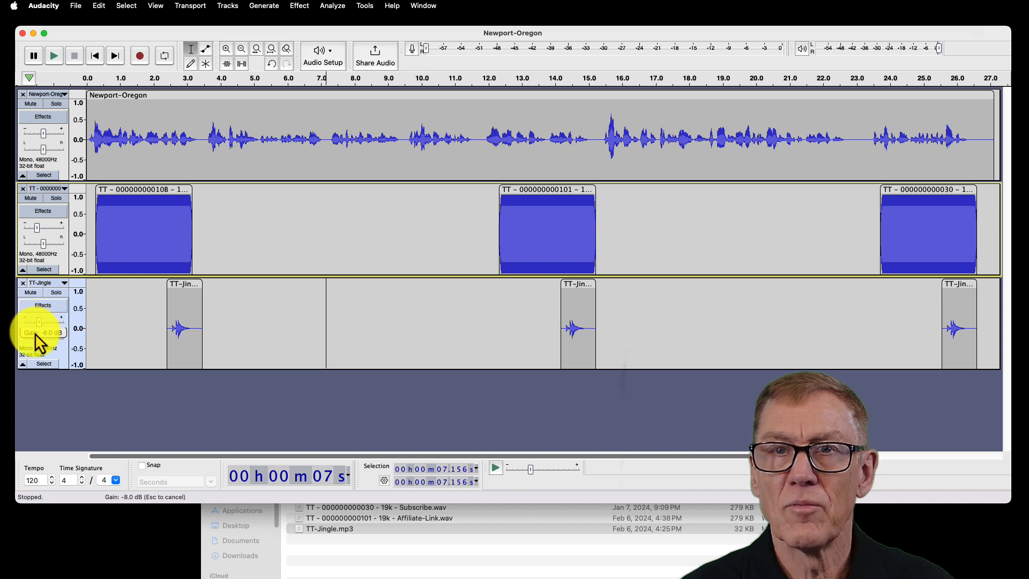
{"action": "left_click_drag", "start_coordinate": [37, 335], "coordinate": [37, 335]}
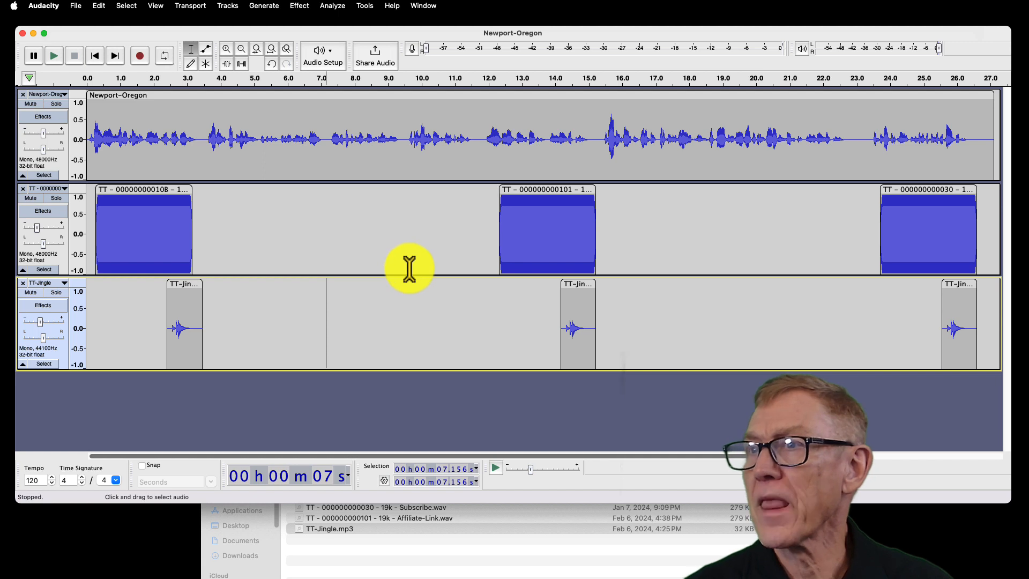
Play the three-track mix from the start through the first jingle and stop playback.
{"action": "key", "text": "Home"}
{"action": "left_click", "coordinate": [53, 59]}
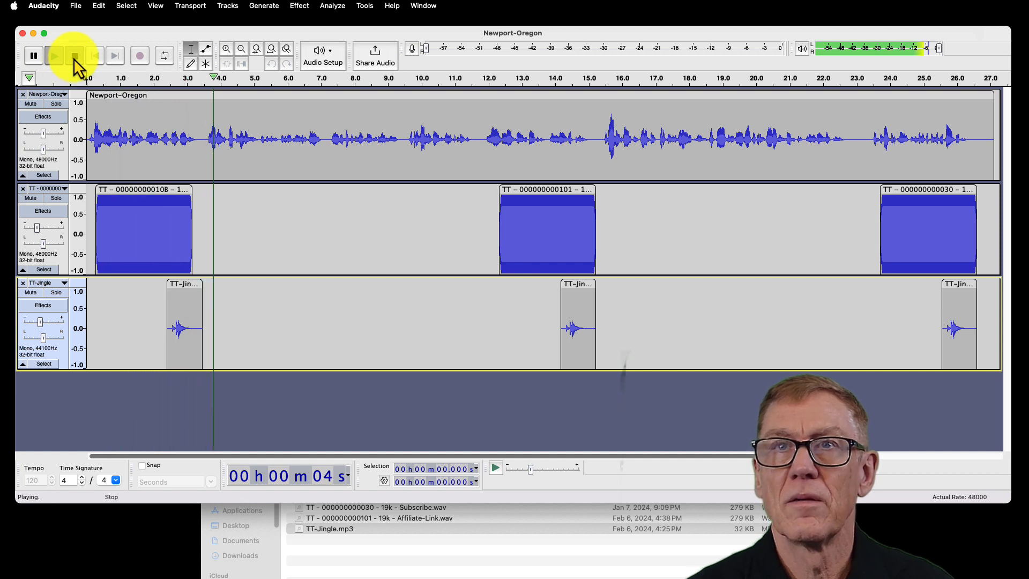
{"action": "left_click", "coordinate": [73, 59]}
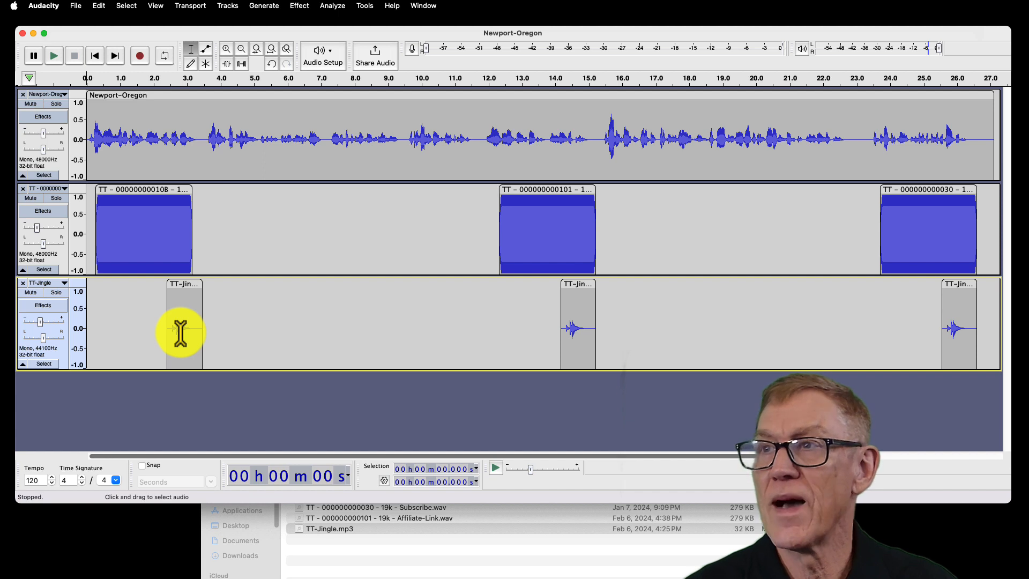
Switch to the TT-301 folder in Finder and highlight the jingle file and the three 19k ToneTip files in turn.
{"action": "left_click", "coordinate": [338, 528]}
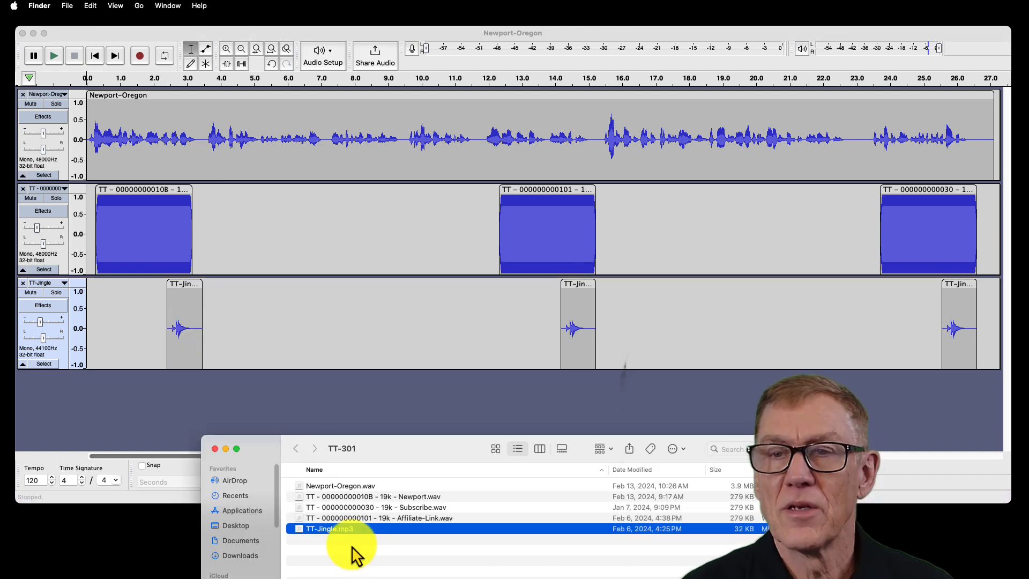
{"action": "left_click", "coordinate": [349, 494]}
{"action": "left_click", "coordinate": [348, 502]}
{"action": "left_click", "coordinate": [349, 513]}
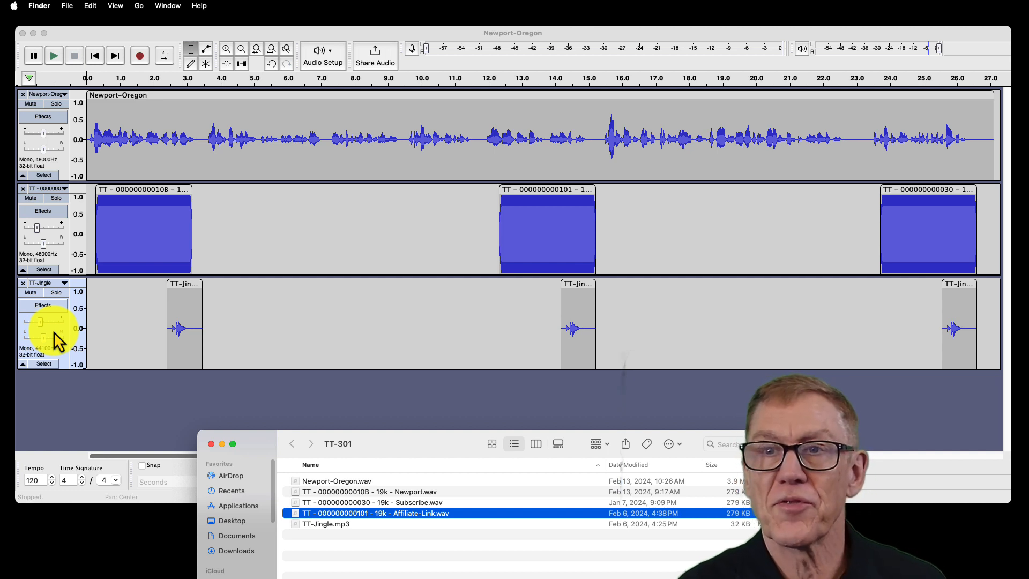
Return to Audacity and play the entire three-track mix from the beginning.
{"action": "left_click", "coordinate": [92, 58]}
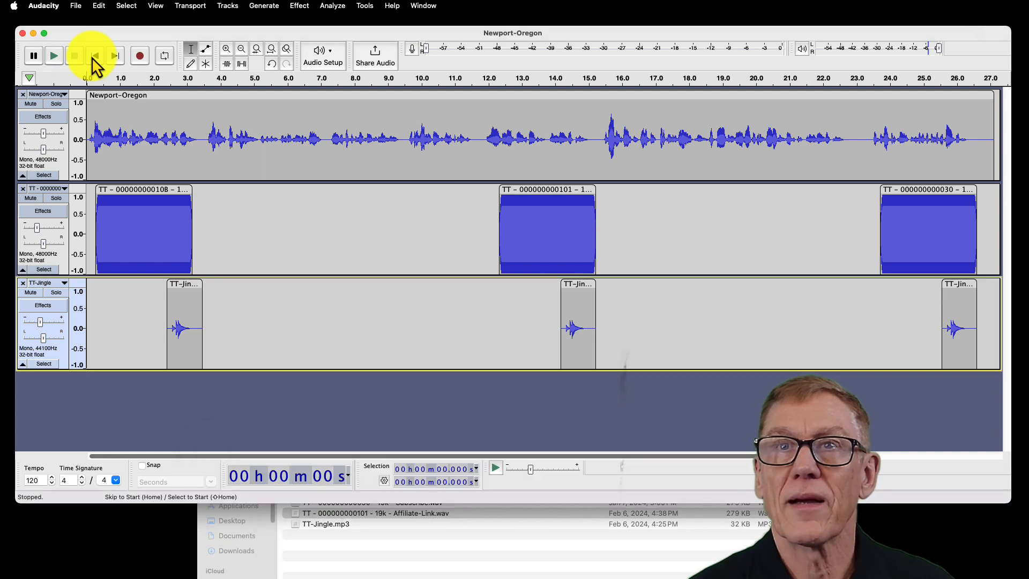
{"action": "left_click", "coordinate": [53, 57]}
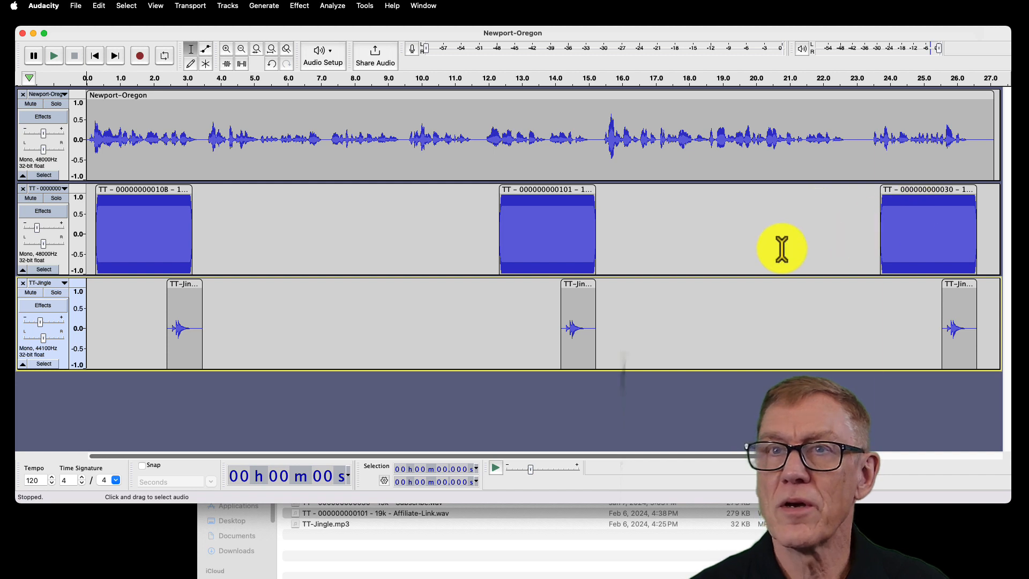
Start an audio export of the project to the computer and set its format to WAV (Microsoft).
{"action": "left_click", "coordinate": [76, 7]}
{"action": "left_click", "coordinate": [96, 93]}
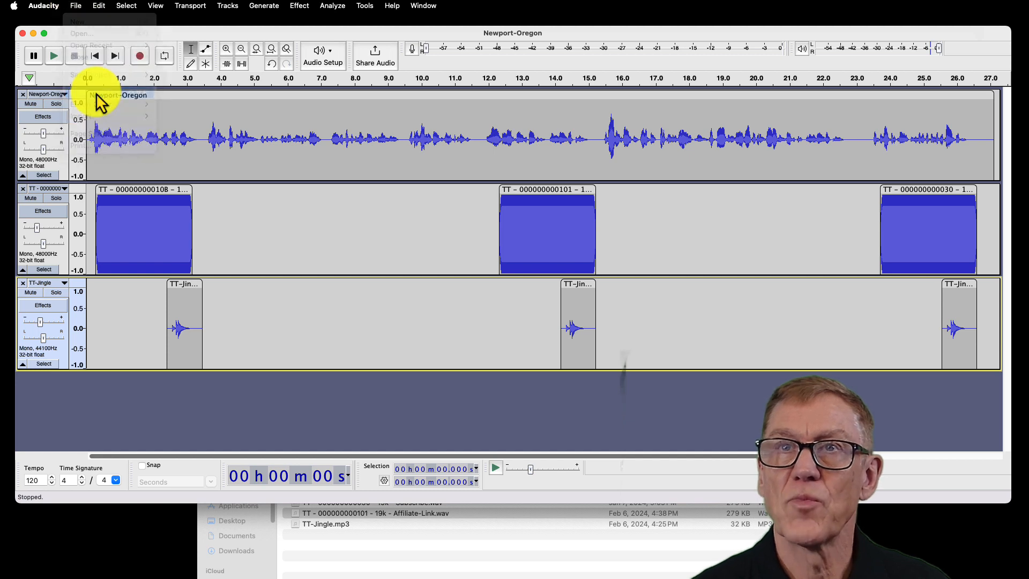
{"action": "left_click_drag", "start_coordinate": [376, 333], "coordinate": [376, 297]}
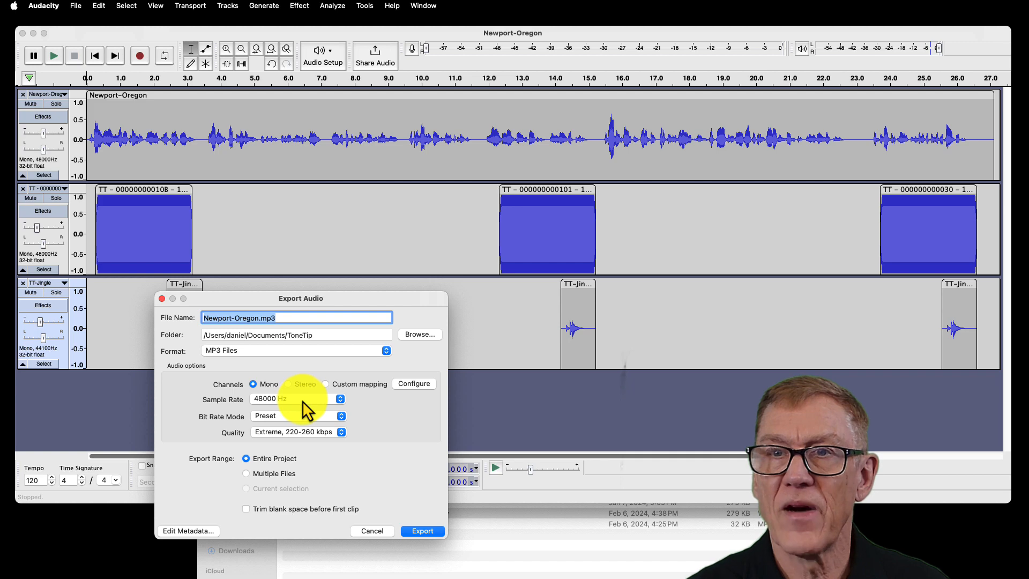
{"action": "left_click", "coordinate": [263, 351]}
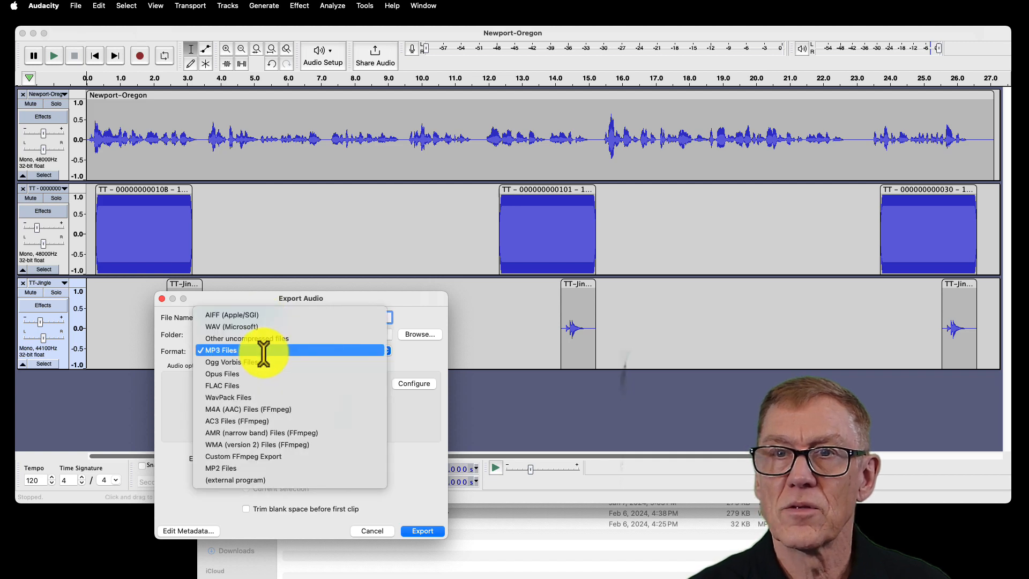
{"action": "left_click", "coordinate": [239, 327]}
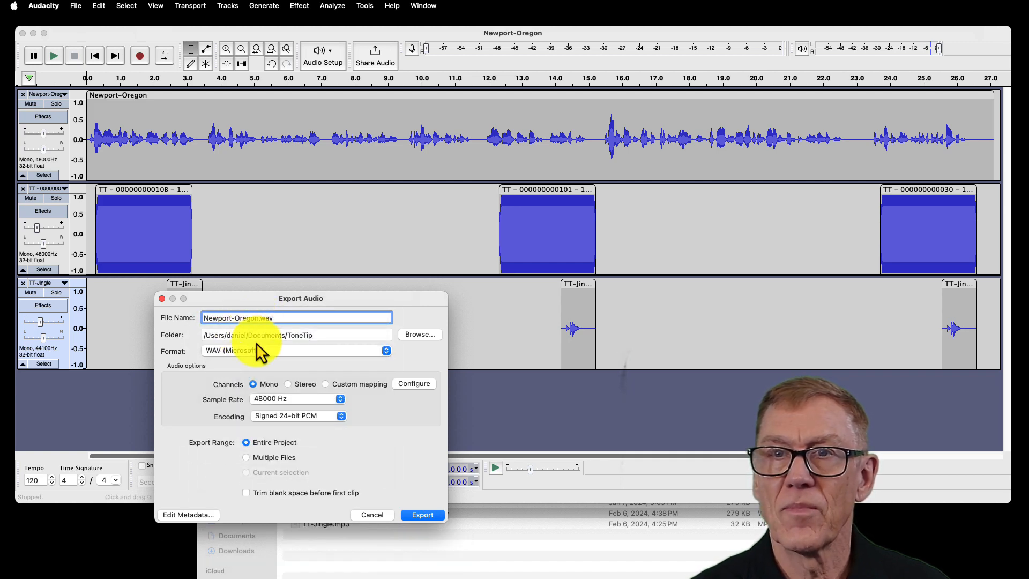
Name the WAV file Newport-Oregon-ToneTip.wav, keep the sample rate at 48000 Hz, and export it.
{"action": "left_click", "coordinate": [259, 318]}
{"action": "type", "text": "-Tpne"}
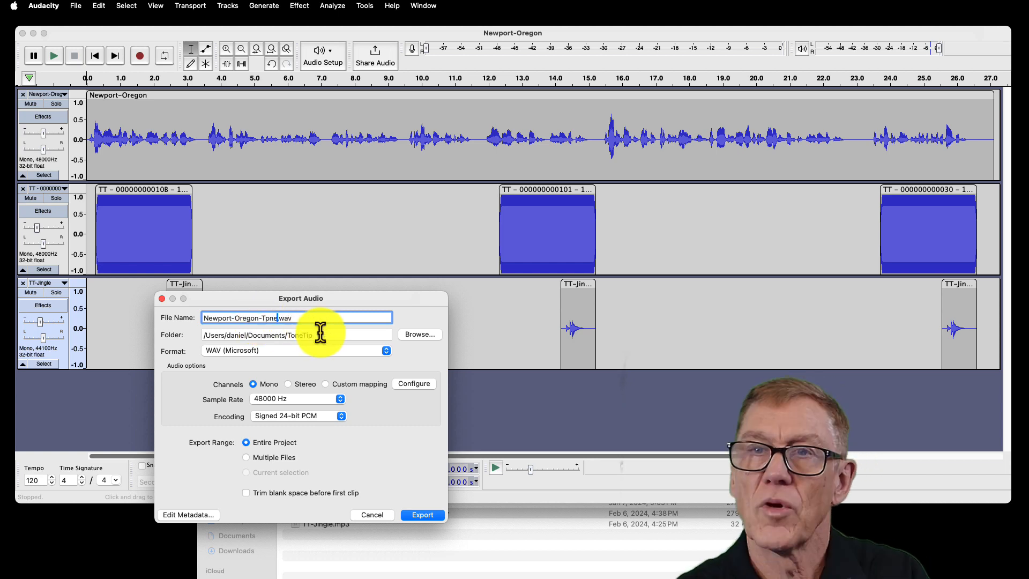
{"action": "type", "text": "neTip"}
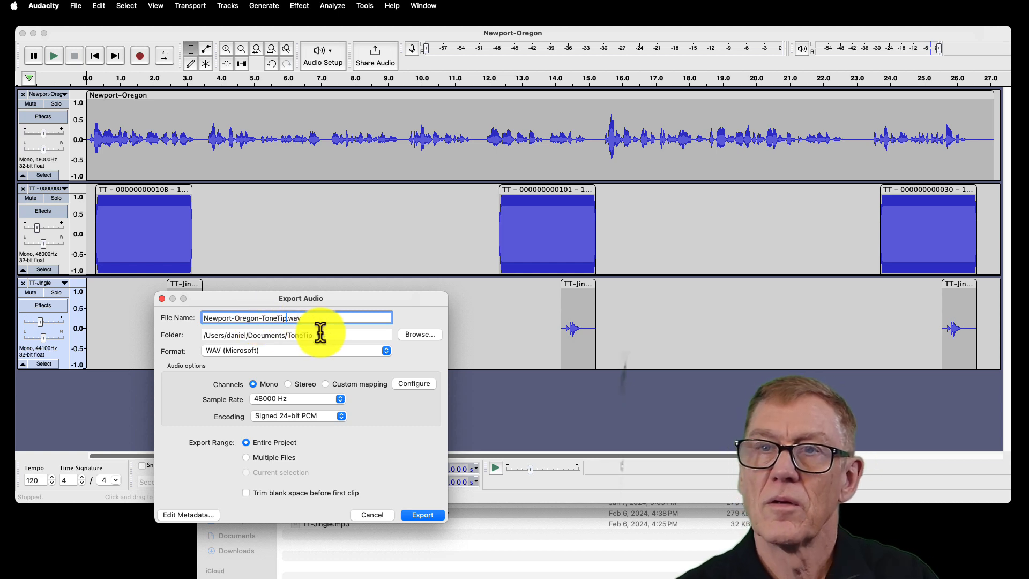
{"action": "left_click", "coordinate": [287, 400]}
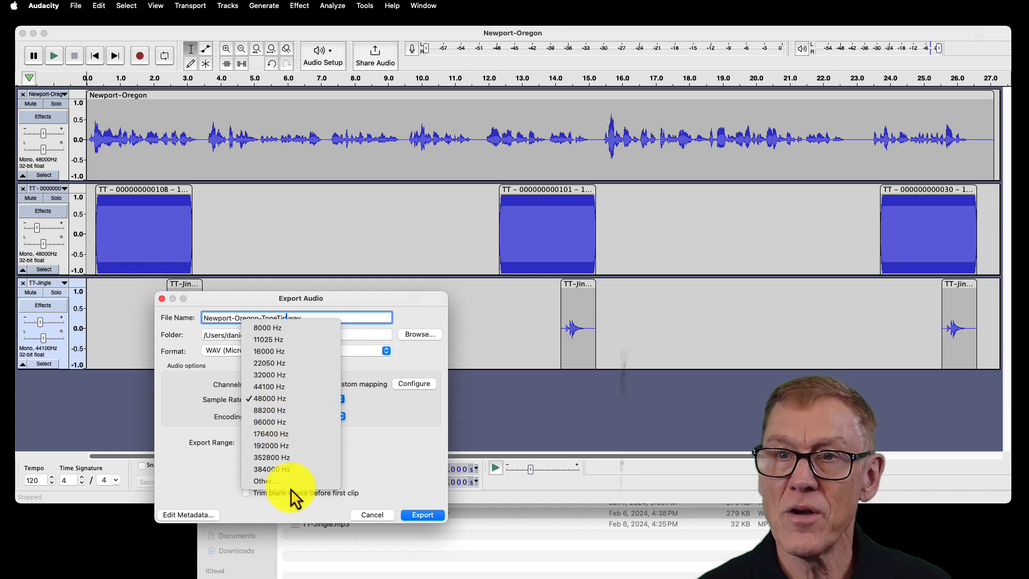
{"action": "left_click", "coordinate": [281, 402]}
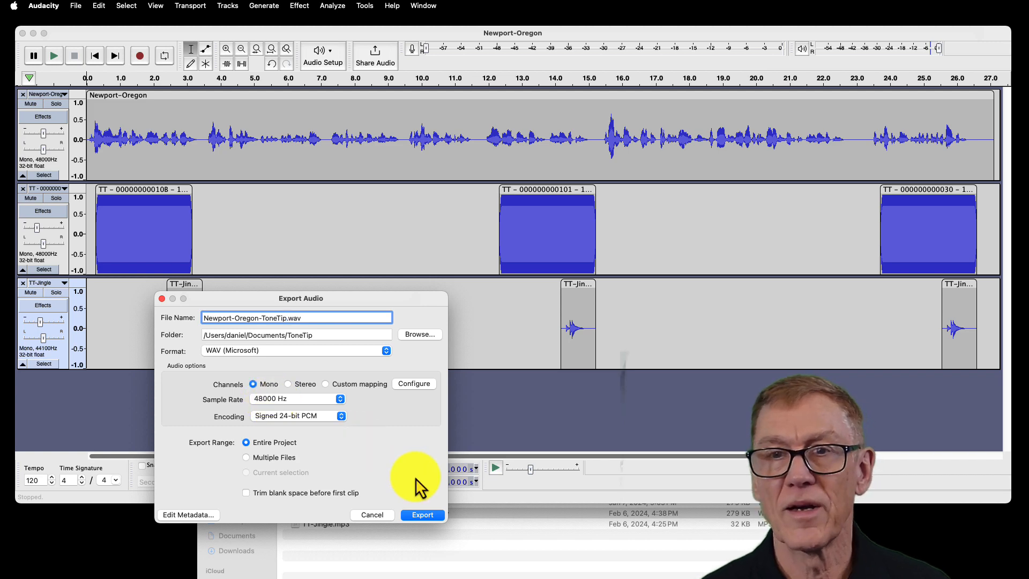
{"action": "left_click", "coordinate": [422, 515]}
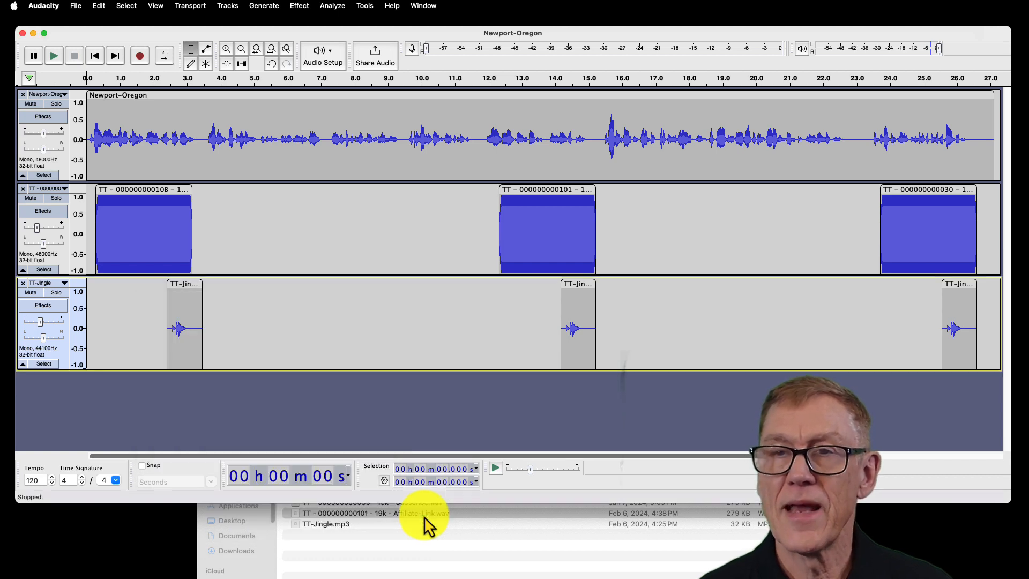
Start a second audio export as MP3 with the quality kept at Extreme, 220-260 kbps.
{"action": "left_click", "coordinate": [76, 6]}
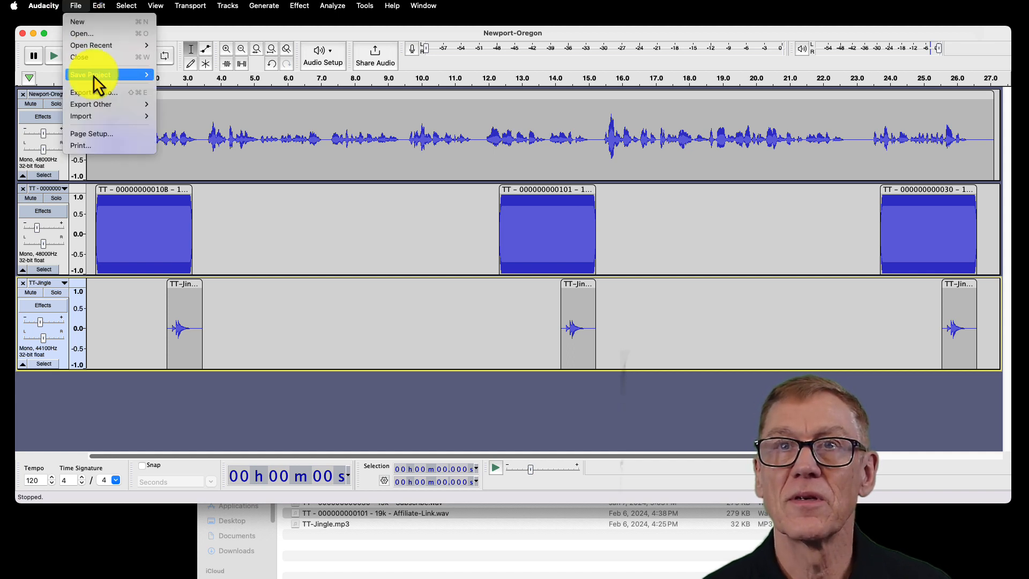
{"action": "left_click", "coordinate": [101, 93]}
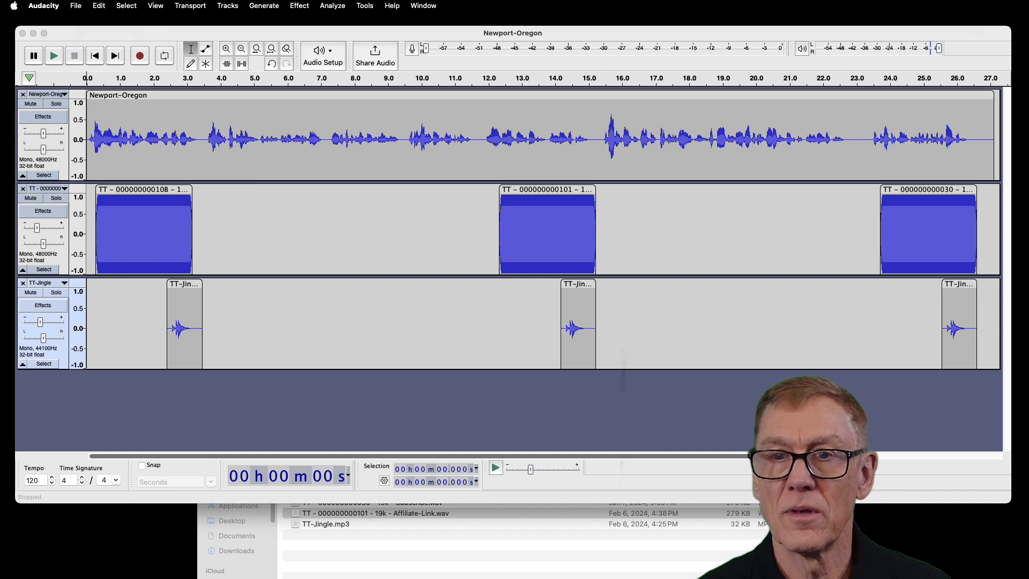
{"action": "left_click", "coordinate": [278, 282]}
{"action": "left_click", "coordinate": [277, 310]}
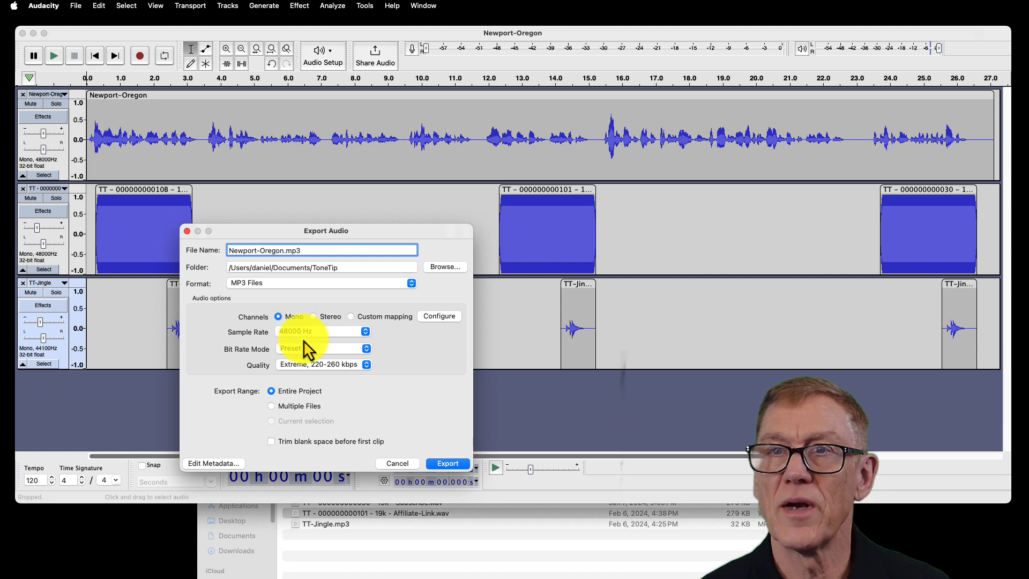
{"action": "left_click", "coordinate": [325, 365]}
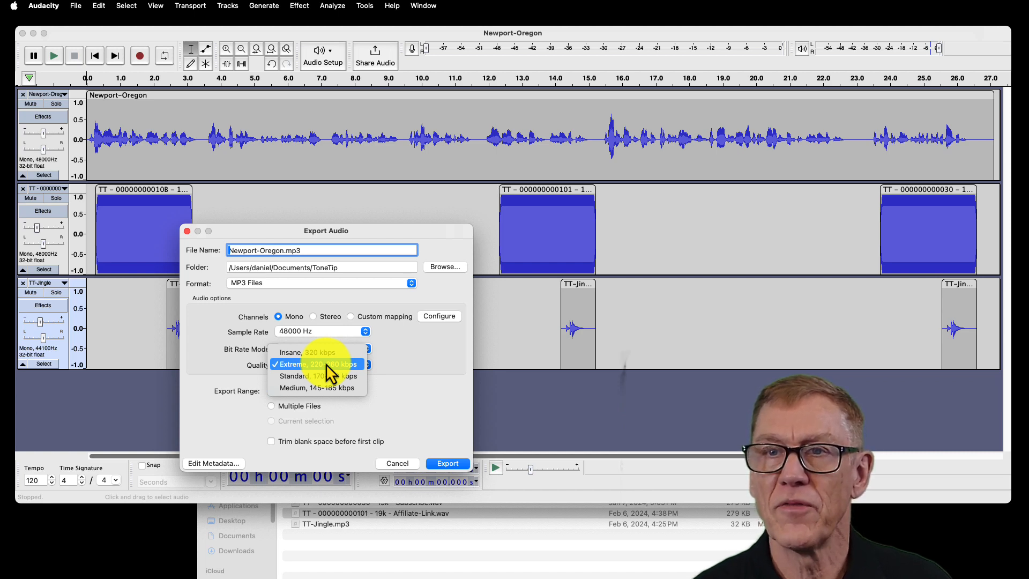
{"action": "left_click", "coordinate": [326, 365]}
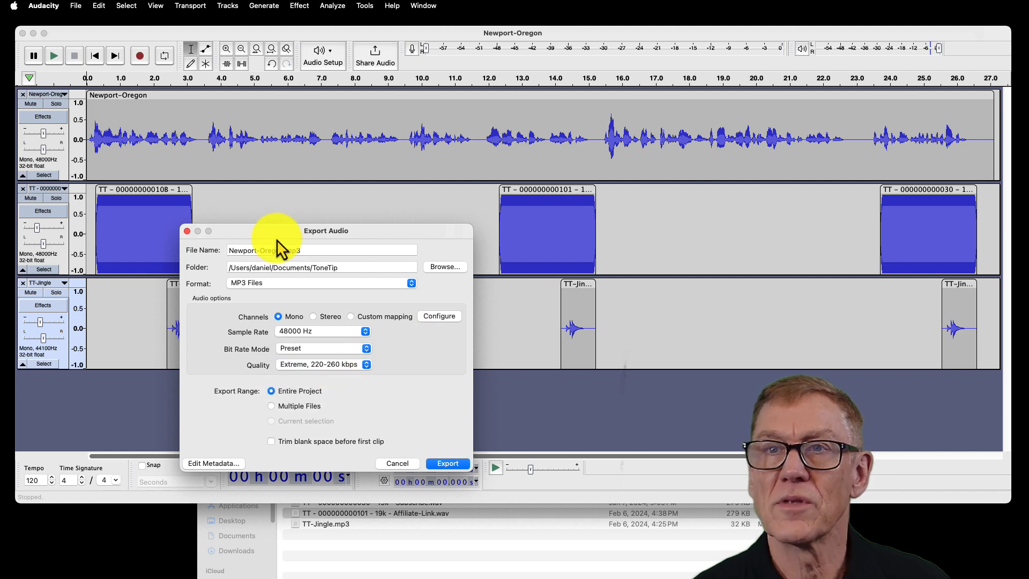
Name the MP3 file Newport-Oregon-mp3.mp3, export it, and bring up the exported files in the TT-301 folder.
{"action": "left_click", "coordinate": [289, 250]}
{"action": "type", "text": "-mp3"}
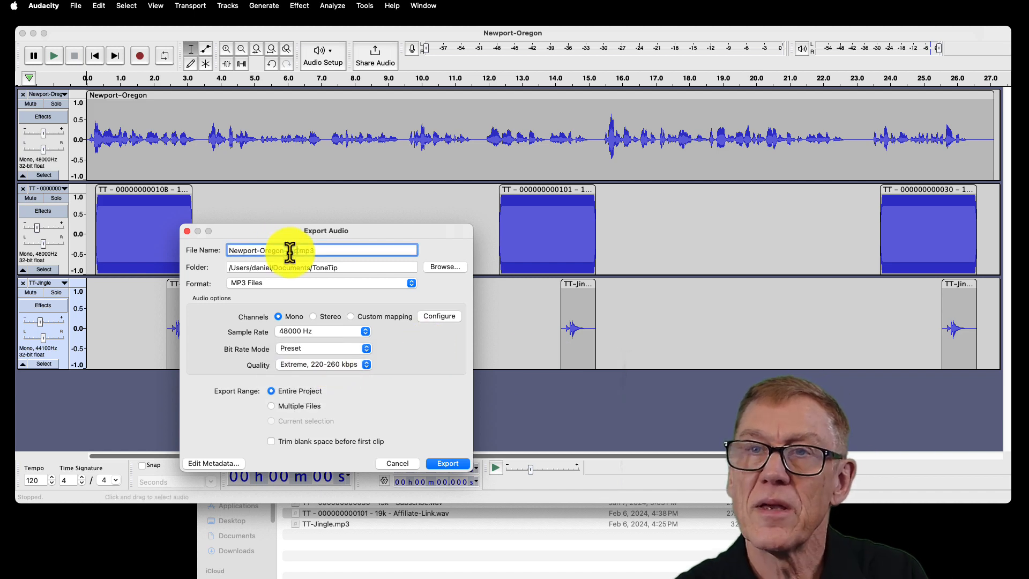
{"action": "left_click", "coordinate": [449, 464]}
{"action": "left_click", "coordinate": [371, 507]}
{"action": "left_click", "coordinate": [390, 502]}
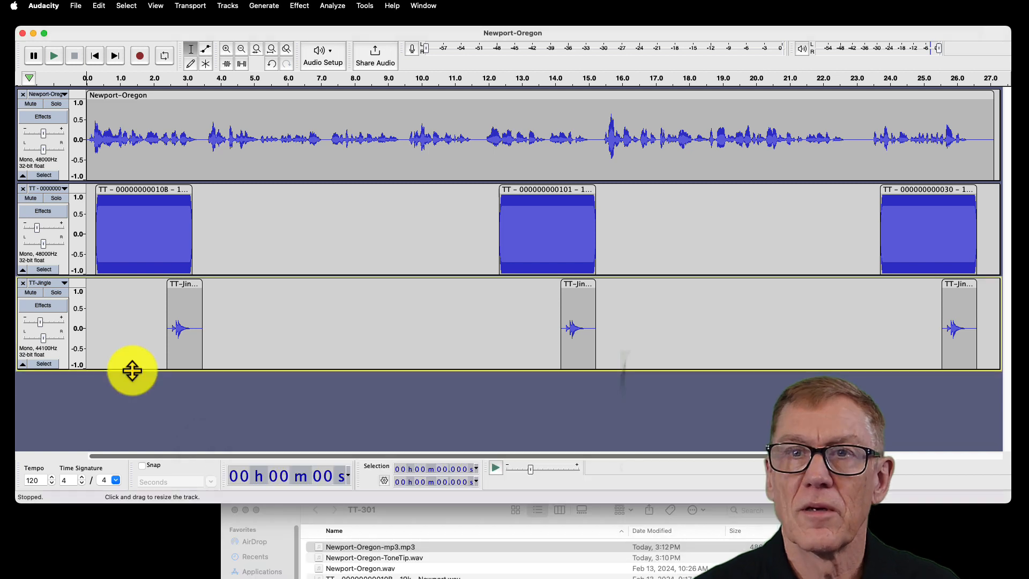
Reduce the heights of the three tracks and mute the voice, tone and jingle tracks.
{"action": "left_click_drag", "start_coordinate": [132, 370], "coordinate": [134, 299]}
{"action": "left_click_drag", "start_coordinate": [211, 276], "coordinate": [218, 184]}
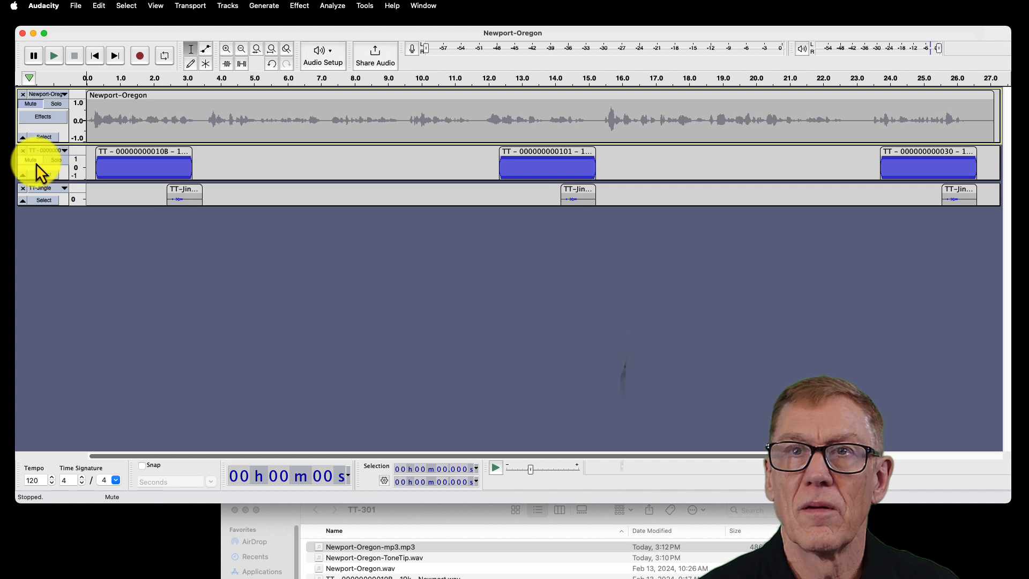
{"action": "left_click", "coordinate": [36, 162]}
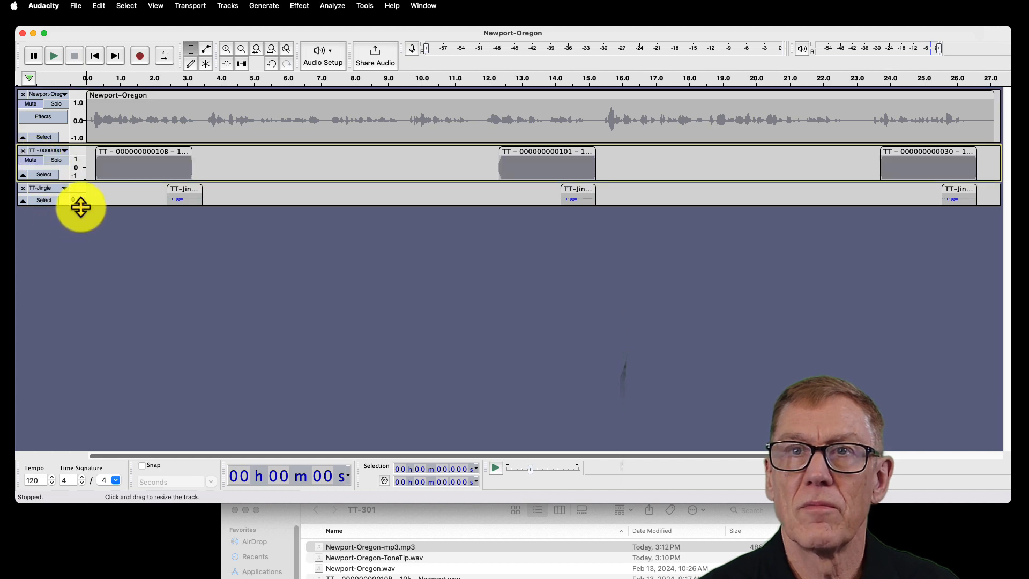
{"action": "left_click_drag", "start_coordinate": [80, 207], "coordinate": [80, 220]}
{"action": "left_click", "coordinate": [36, 198]}
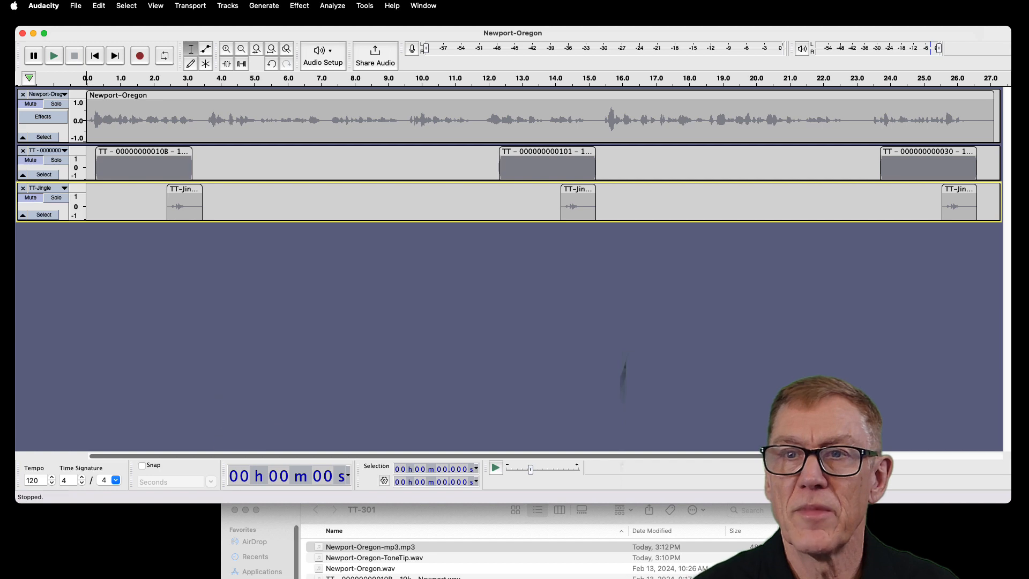
Import Newport-Oregon-mp3.mp3 from the Finder folder as a fourth track and play it through to the end.
{"action": "left_click_drag", "start_coordinate": [359, 546], "coordinate": [265, 294]}
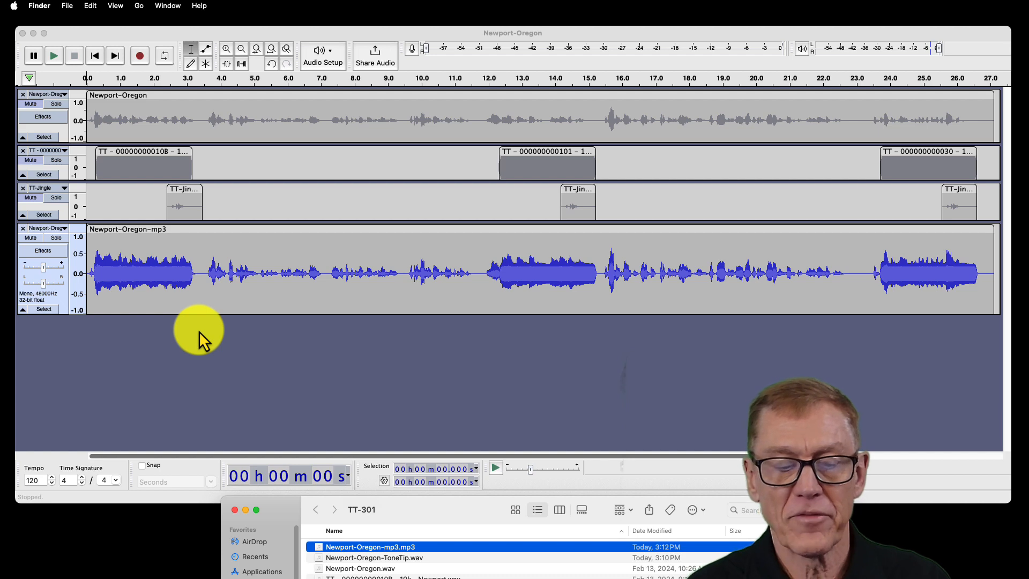
{"action": "left_click", "coordinate": [146, 97]}
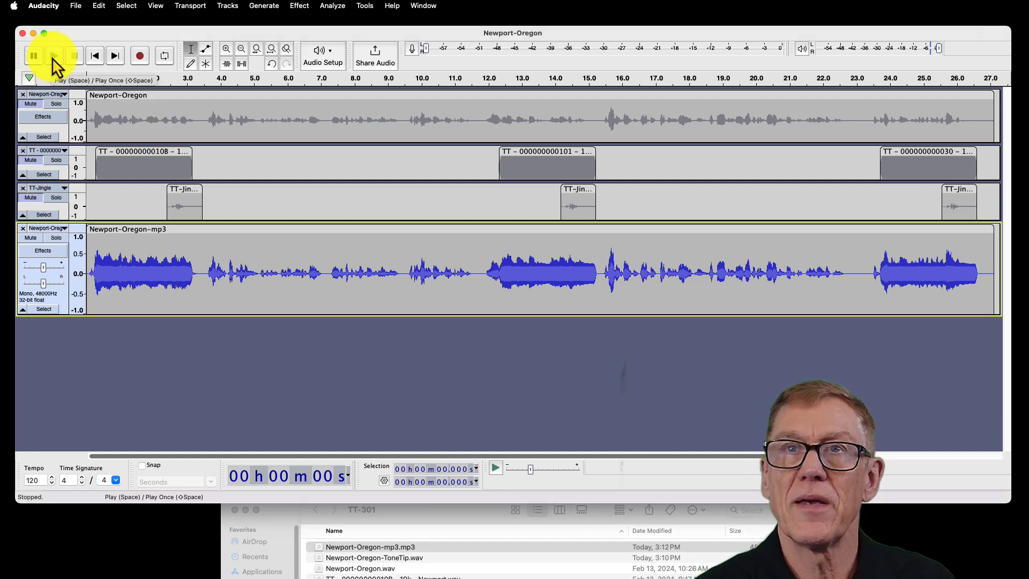
{"action": "left_click", "coordinate": [53, 58]}
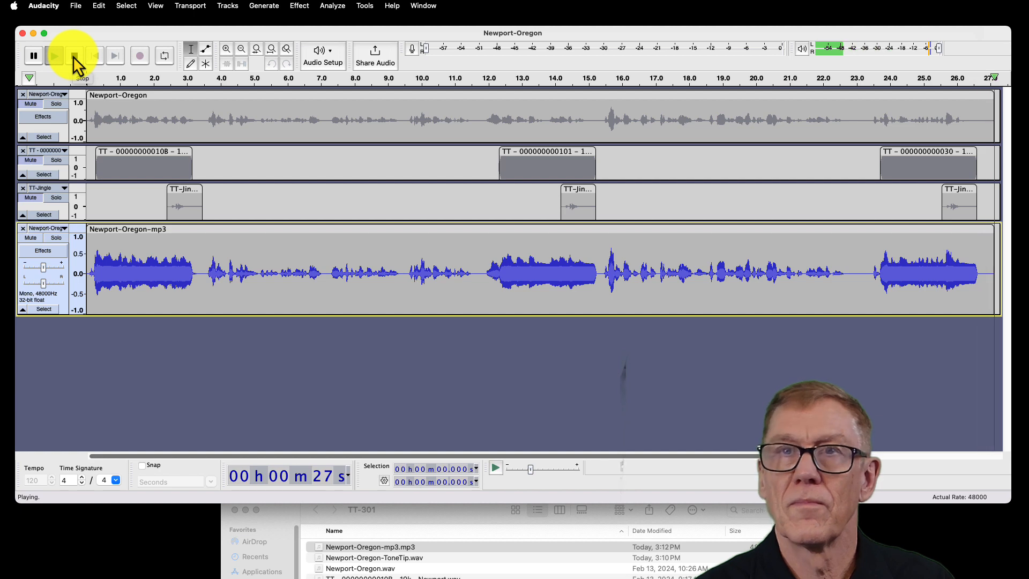
{"action": "left_click", "coordinate": [75, 56]}
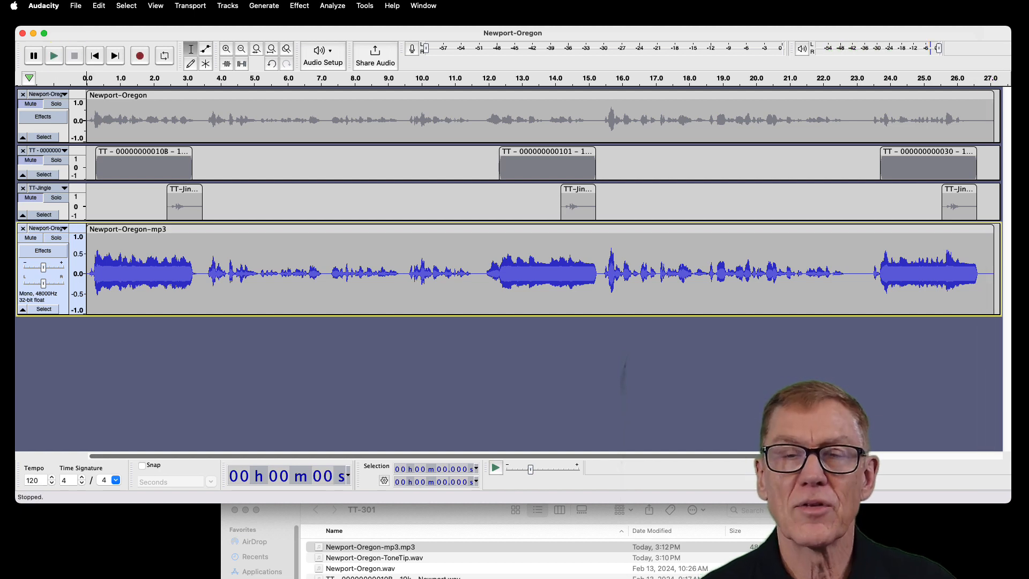